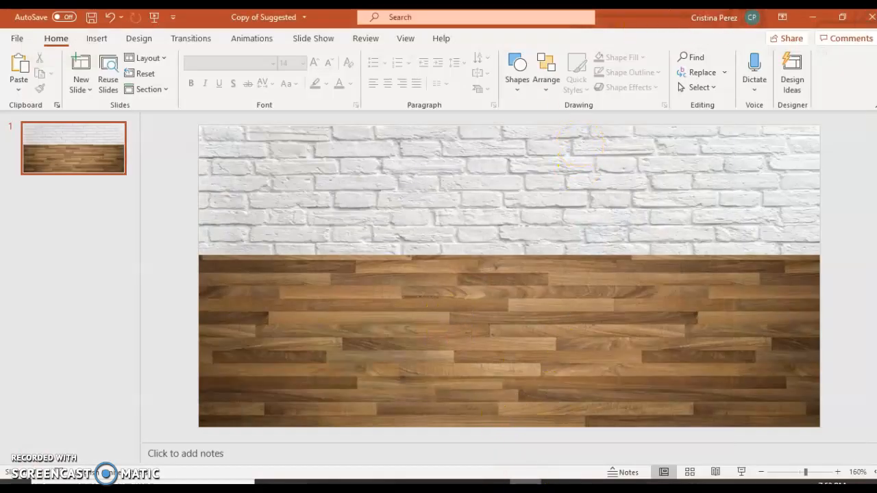
Switch to Chrome and open the remove.bg website in a new tab.
left_click(525, 482)
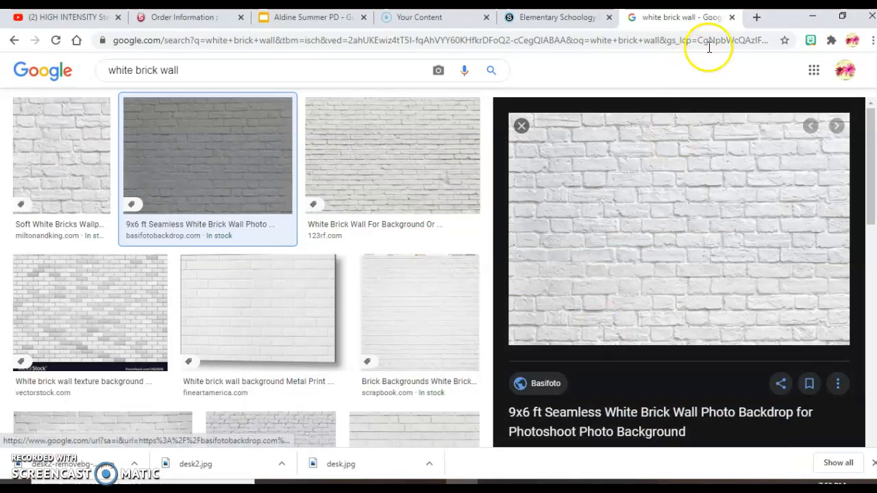
left_click(759, 19)
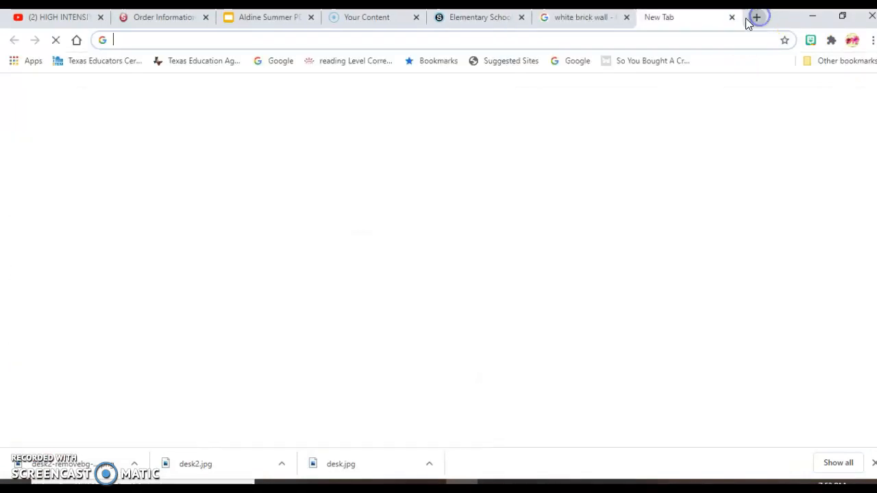
left_click(446, 36)
type("re")
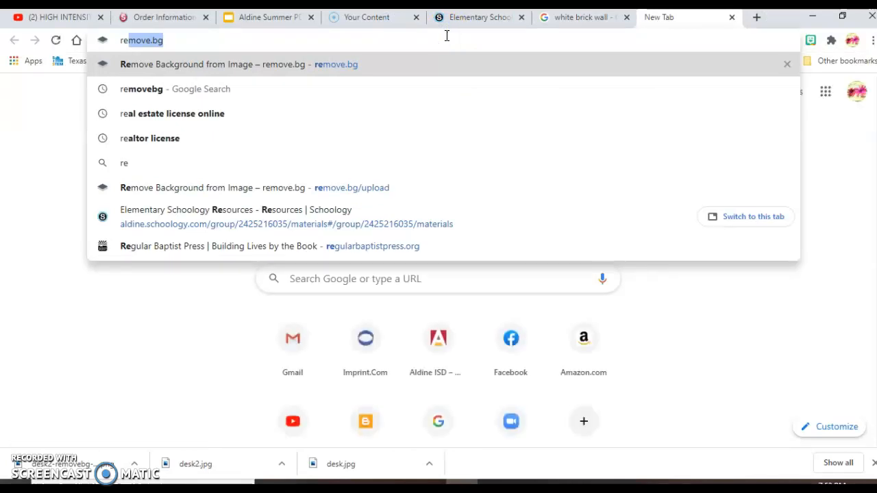
key("Return")
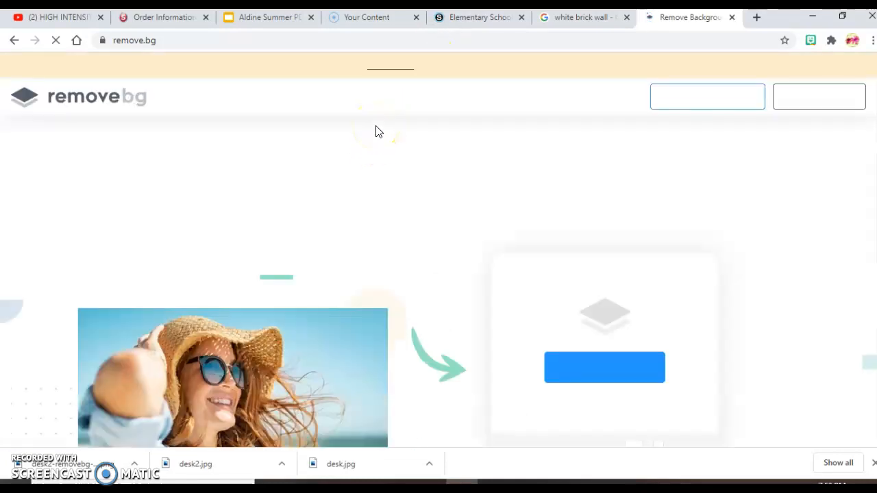
scroll(439, 260, "down", 4)
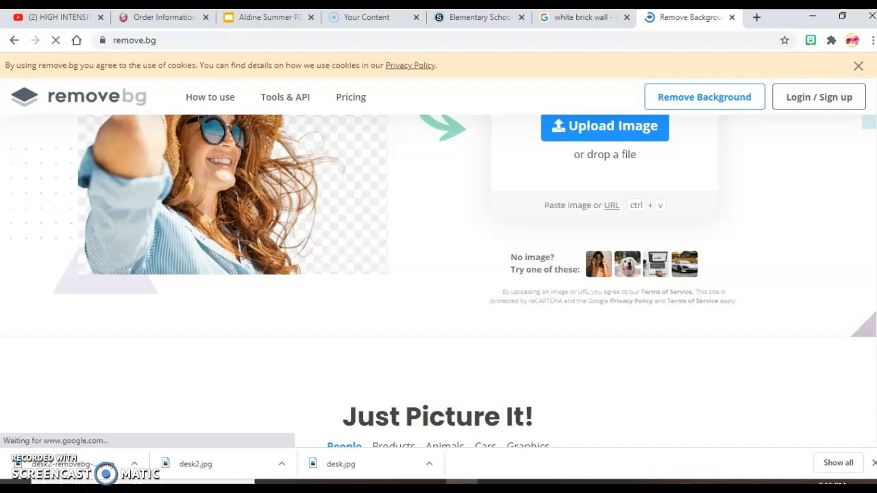
scroll(439, 261, "up", 2)
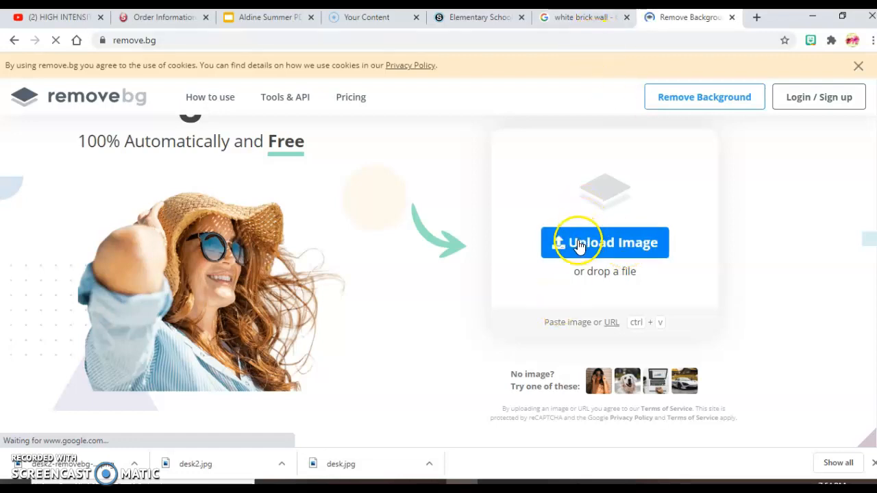
Return to the Google Images results for the white brick wall and search for "desk" instead.
left_click(561, 20)
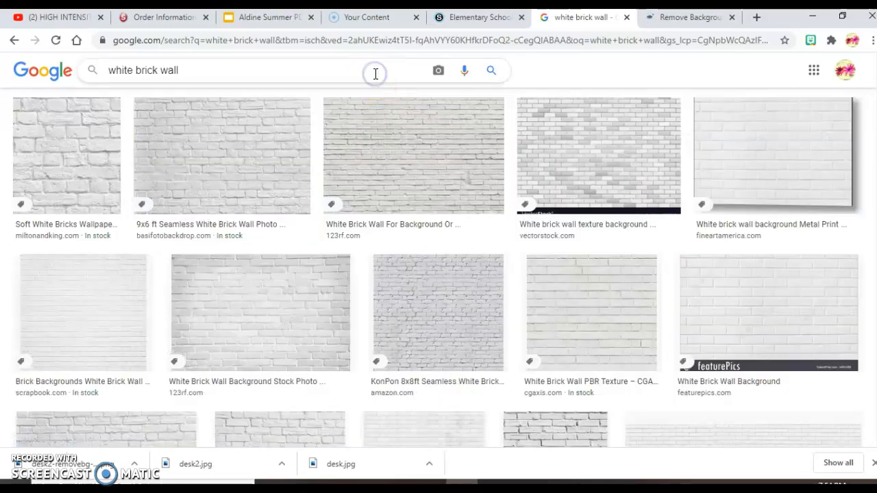
key("BackSpace")
key("BackSpace")
key("BackSpace")
key("BackSpace")
key("BackSpace")
key("BackSpace")
key("BackSpace")
key("BackSpace")
key("BackSpace")
key("BackSpace")
key("BackSpace")
key("BackSpace")
key("BackSpace")
key("BackSpace")
key("BackSpace")
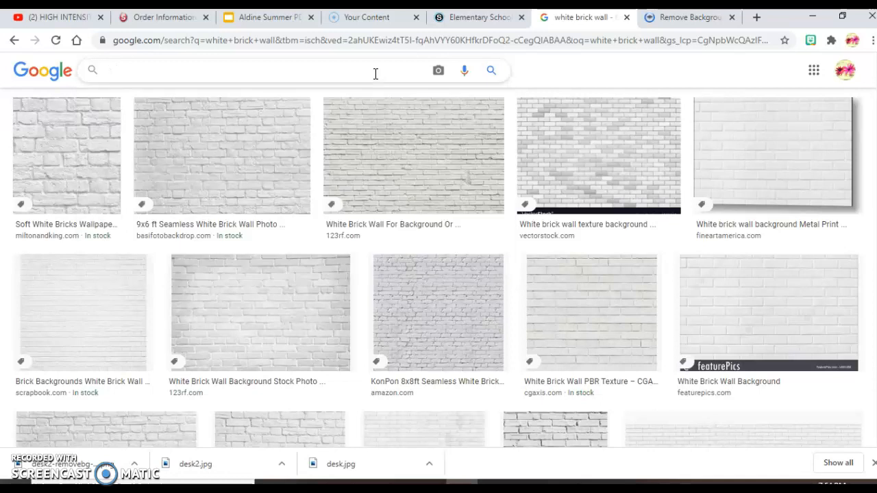
type("desk")
key("Return")
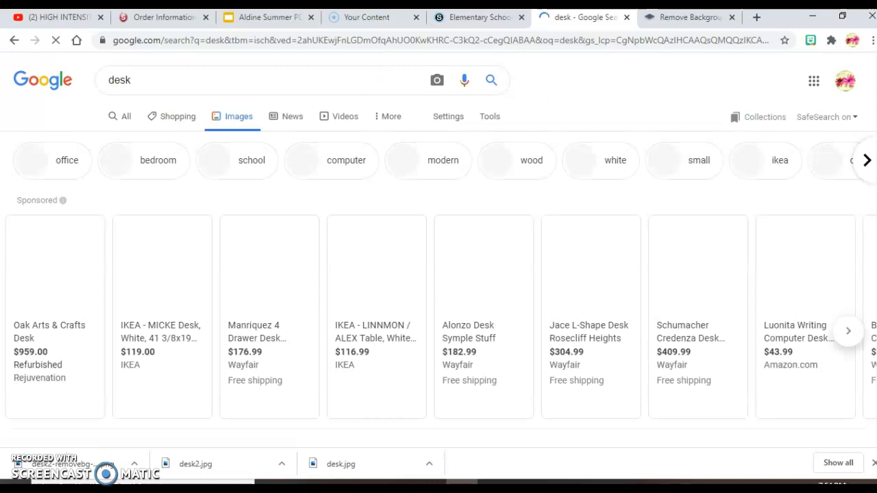
Find the dark Ritter executive desk with a lamp in the image results and open its preview.
scroll(438, 274, "down", 5)
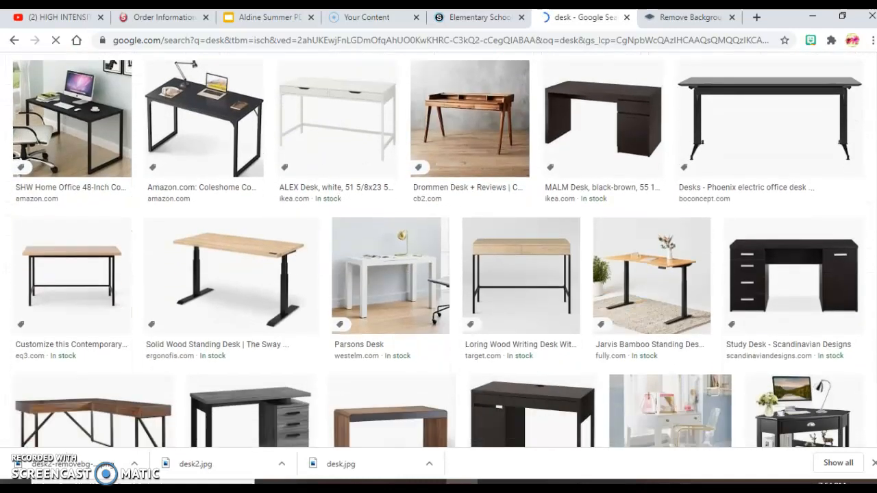
scroll(438, 274, "down", 3)
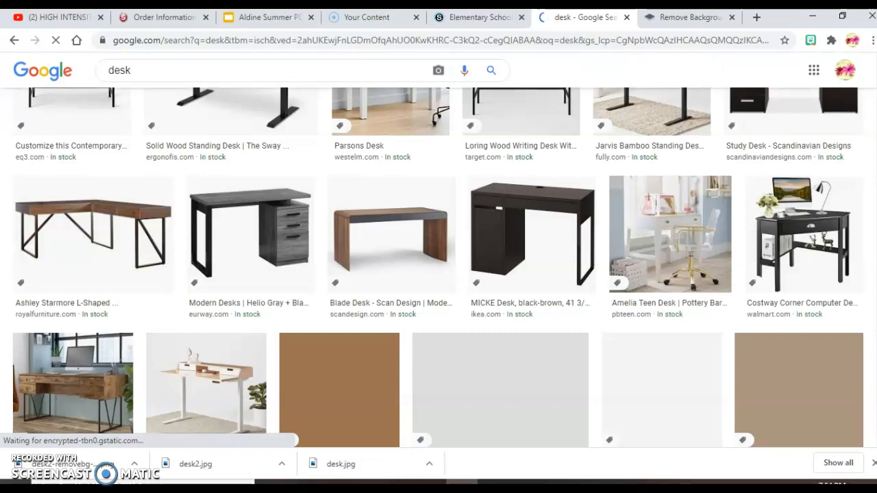
scroll(438, 274, "down", 2)
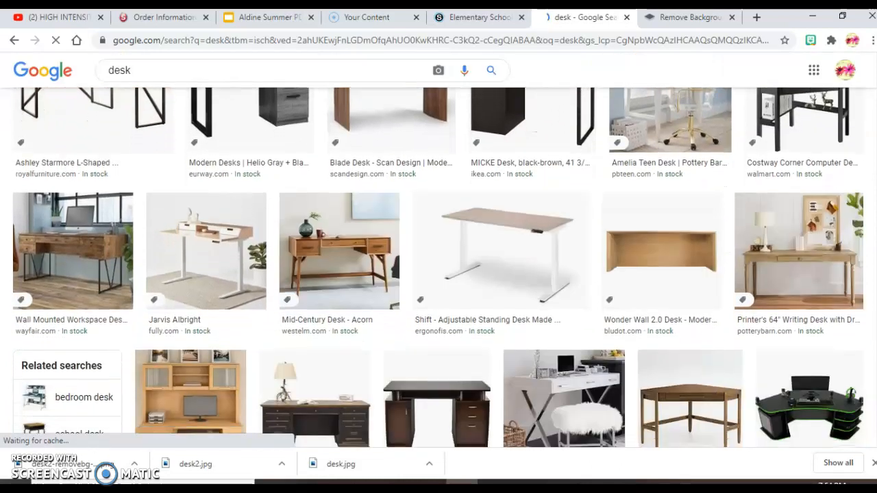
scroll(438, 274, "down", 3)
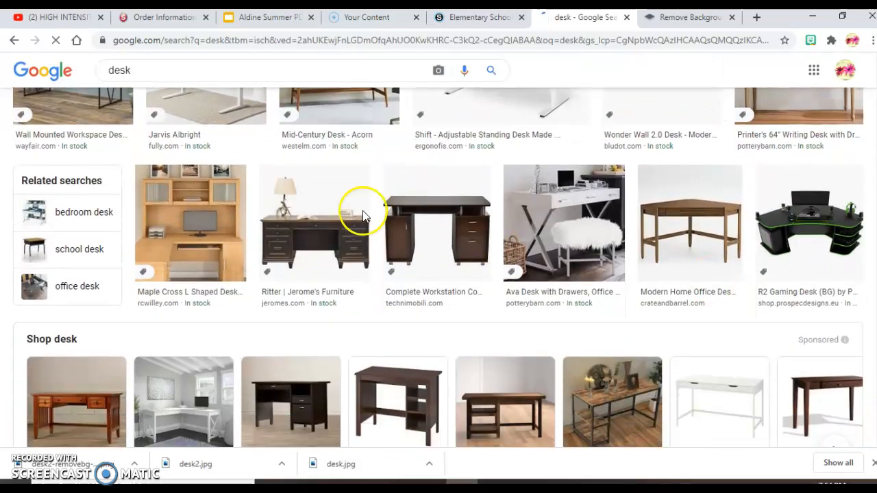
left_click(328, 233)
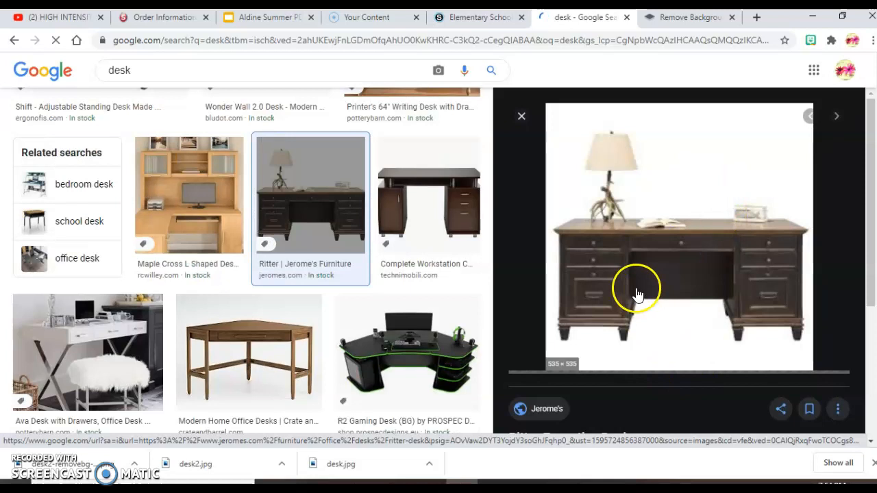
Save the previewed desk image to Downloads as desk2.jpg, replacing the existing file.
right_click(636, 293)
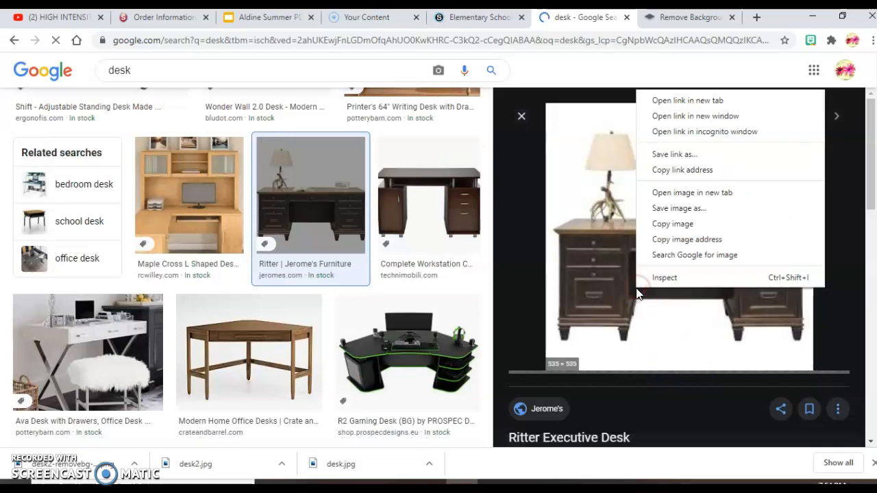
left_click(682, 215)
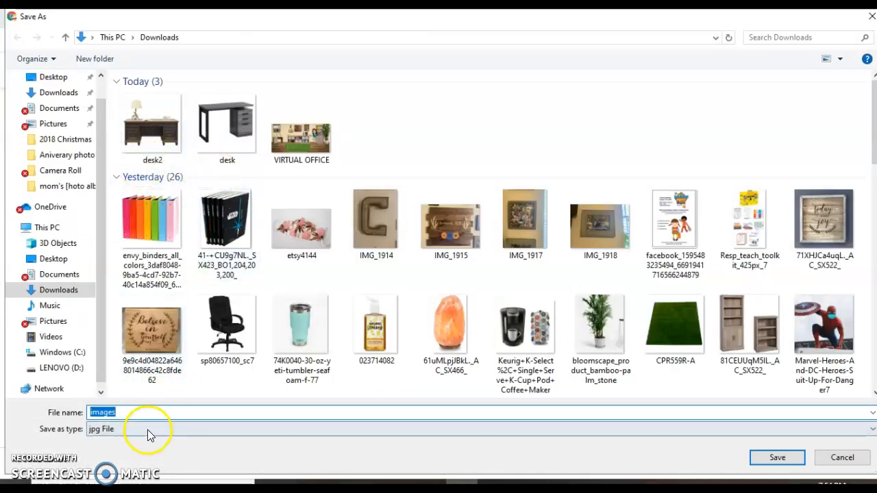
type("desk")
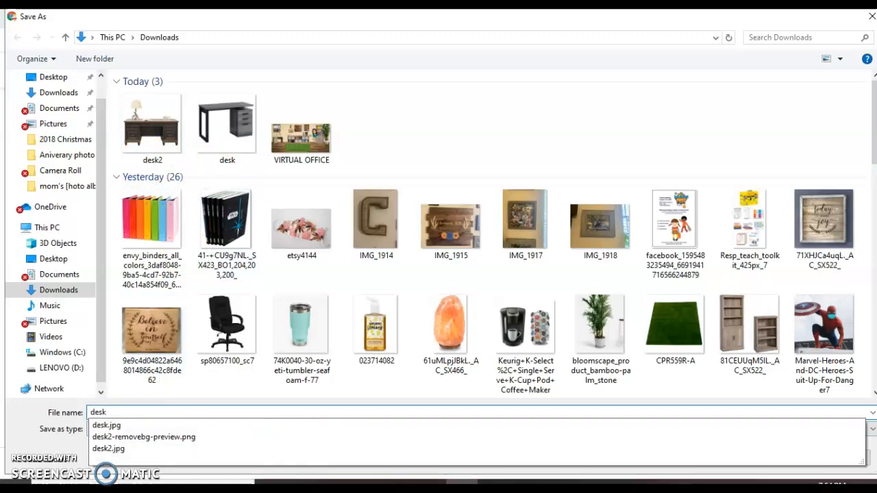
key("Down")
key("Down")
key("Down")
key("Return")
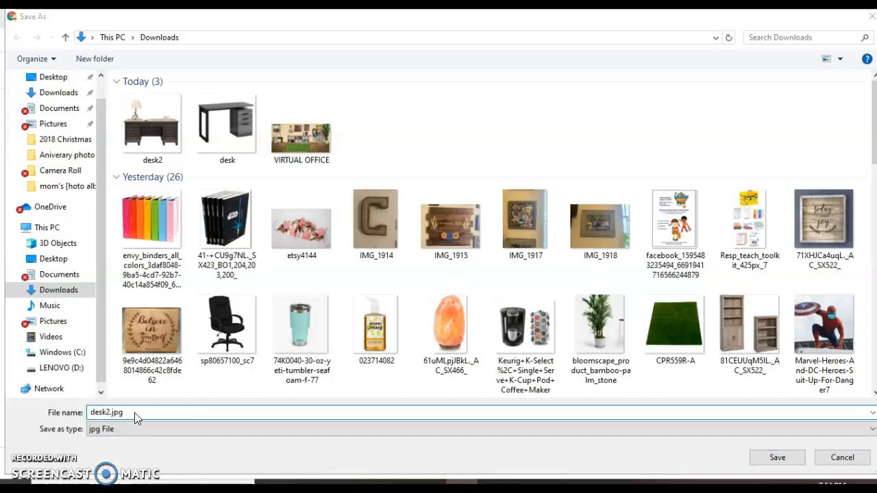
left_click(487, 253)
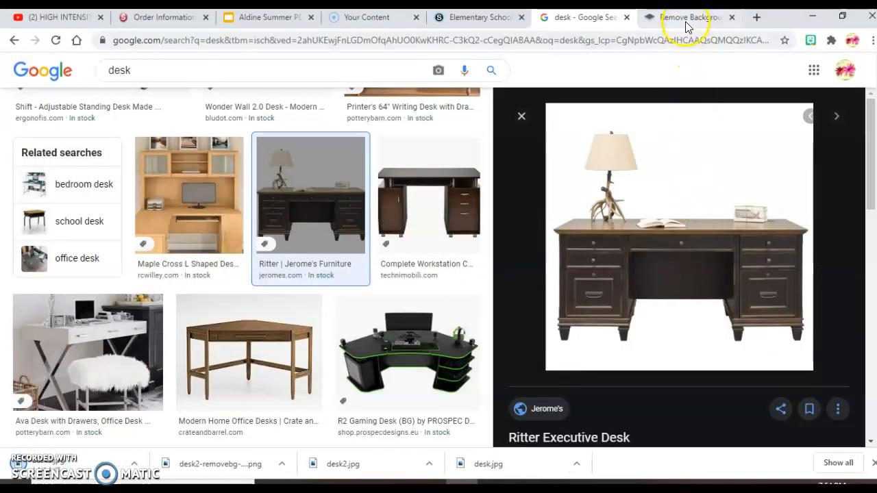
Upload desk2 from Downloads to remove.bg and download the version with the background removed.
left_click(685, 19)
left_click(560, 248)
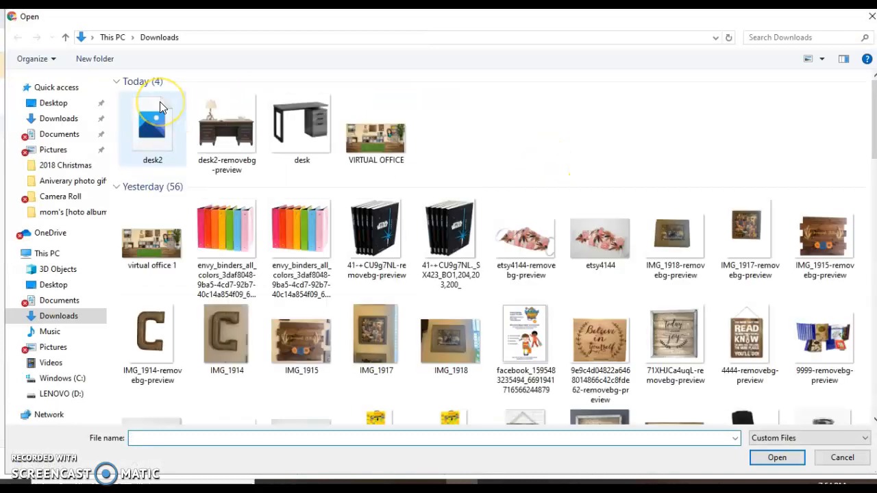
left_click(209, 122)
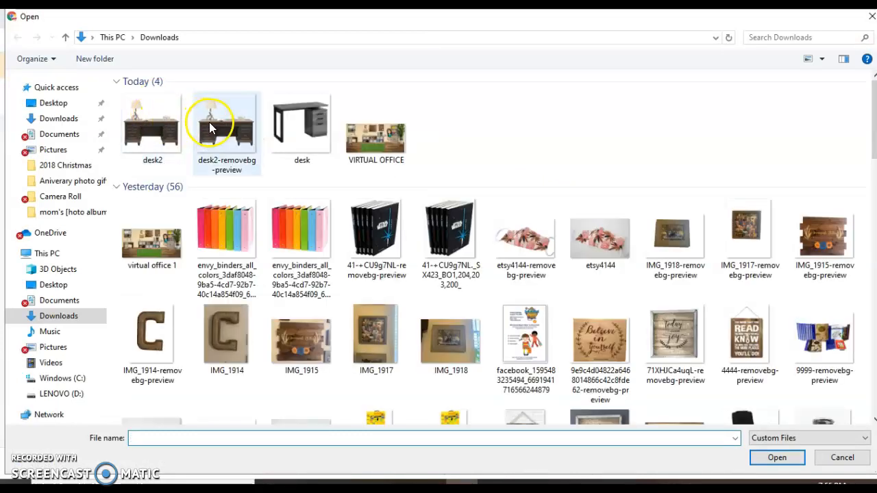
left_click(177, 117)
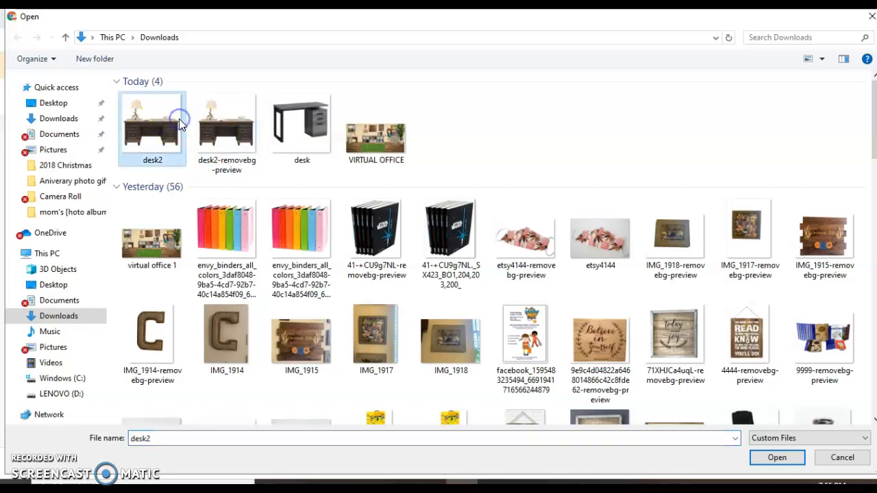
double_click(179, 119)
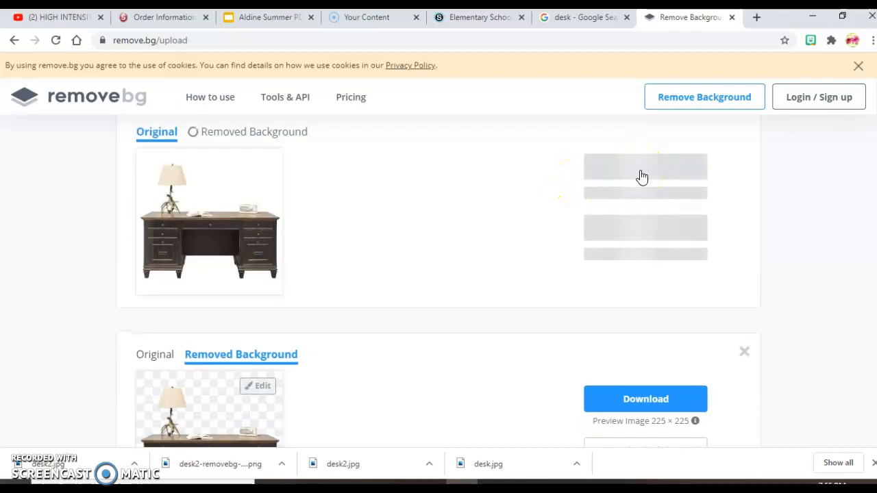
left_click(642, 176)
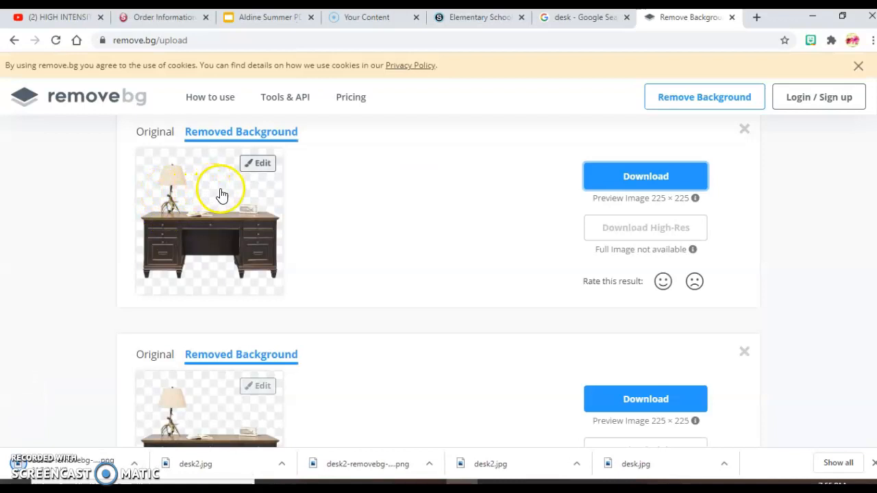
Switch to PowerPoint and insert the picture desk2-removebg-preview (1) from Downloads onto the slide.
left_click(581, 17)
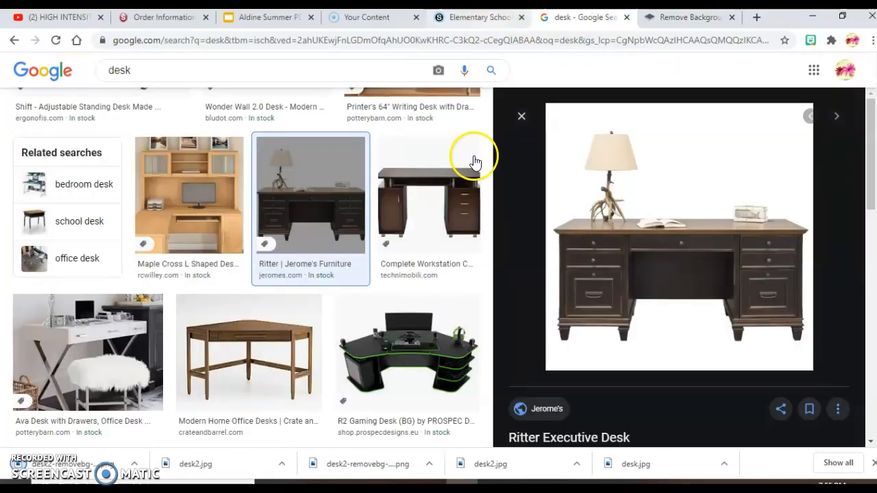
left_click(526, 483)
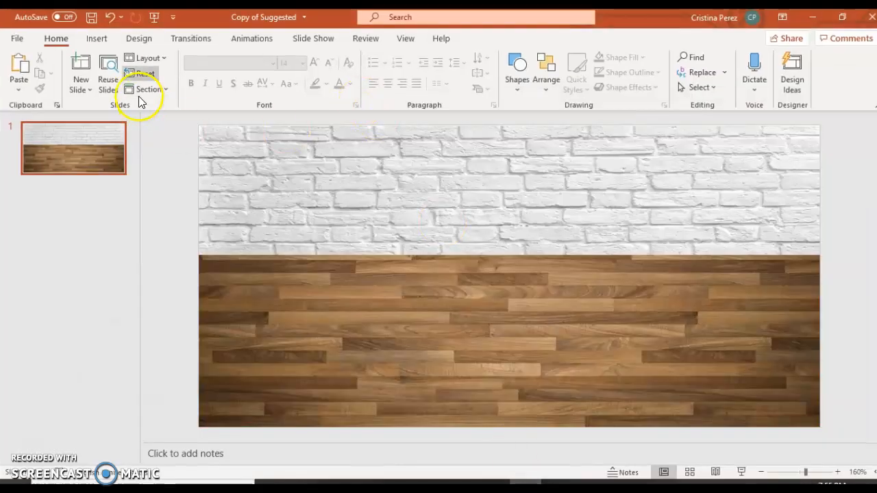
left_click(94, 38)
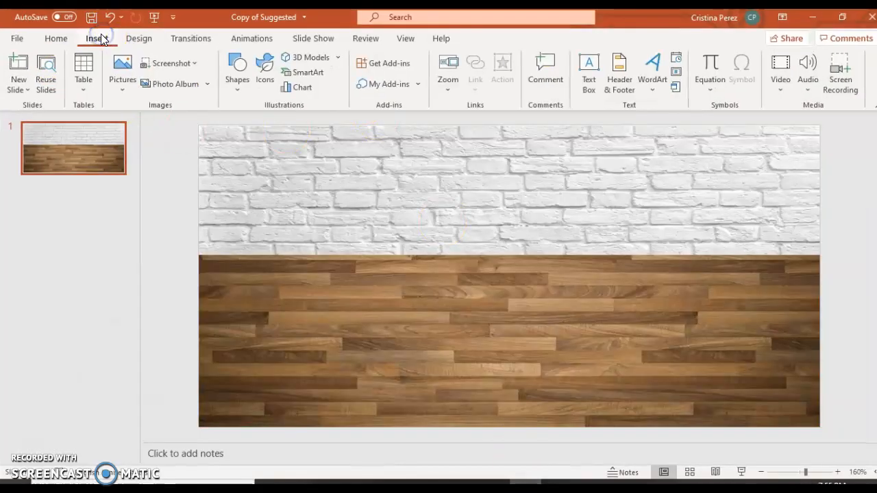
left_click(127, 80)
left_click(148, 126)
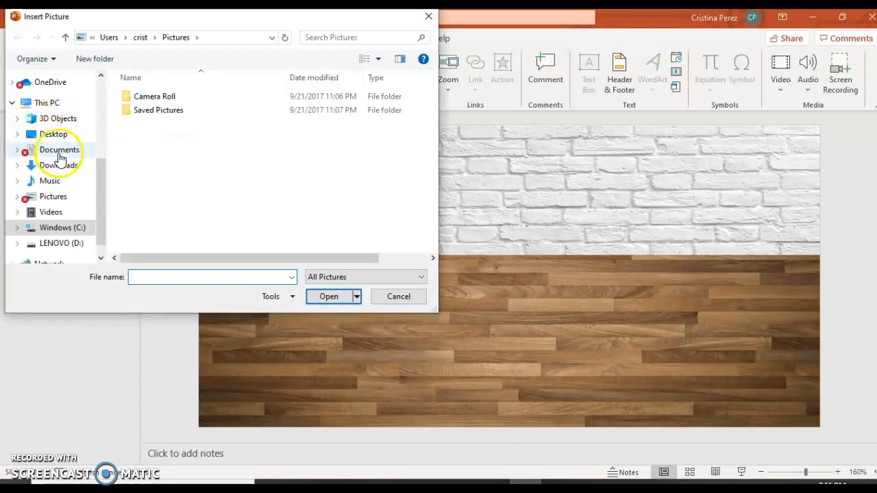
left_click(48, 150)
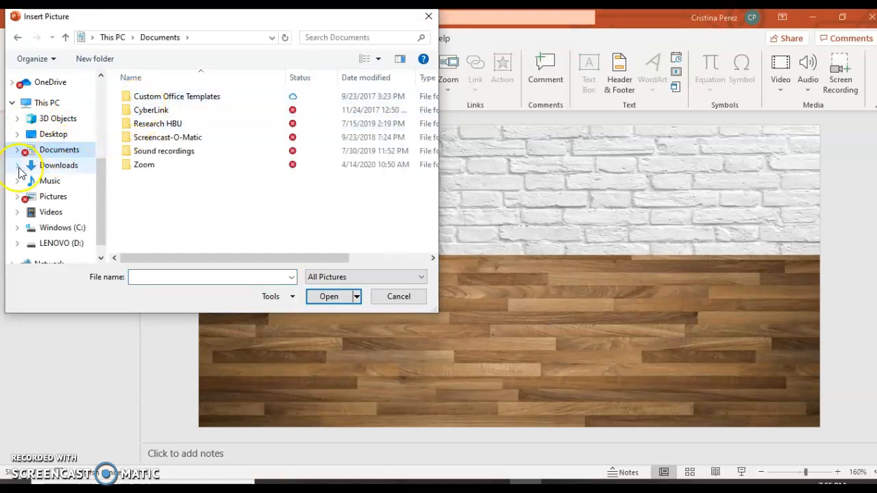
left_click(59, 165)
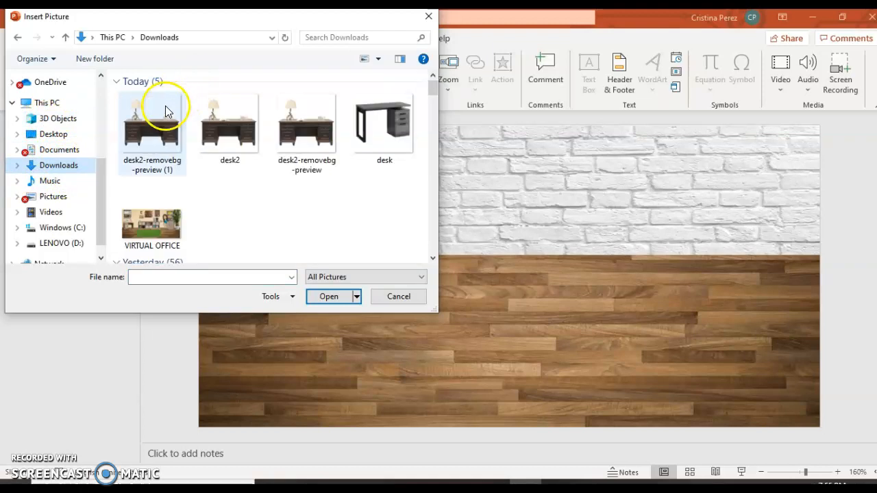
double_click(152, 117)
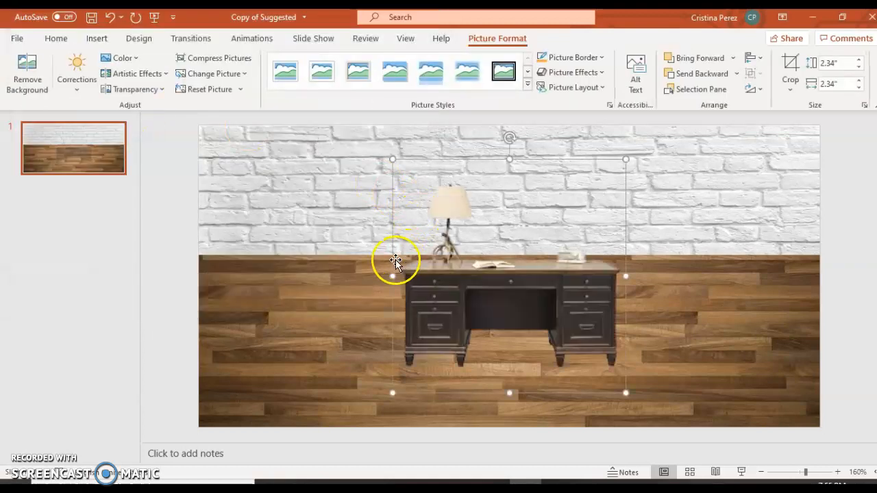
Shrink the desk picture to about 1.67" square and place it against the brick wall at the slide's left side.
left_click_drag(421, 270, 246, 238)
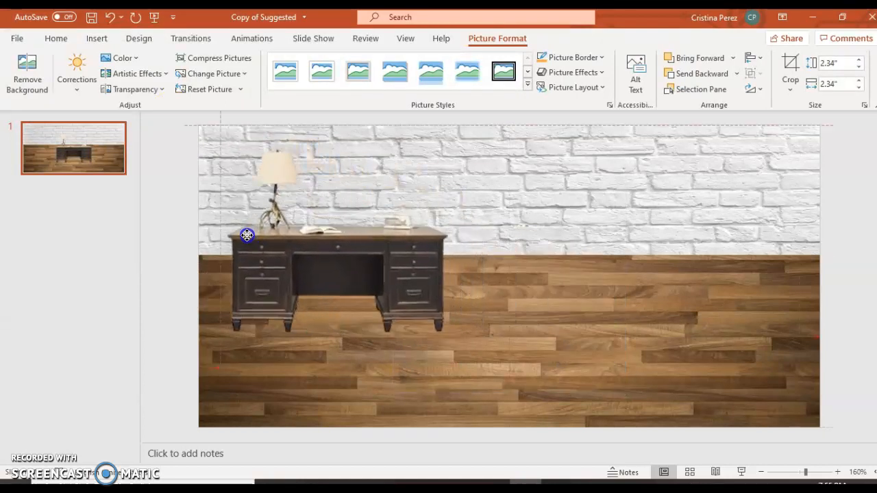
left_click(425, 204)
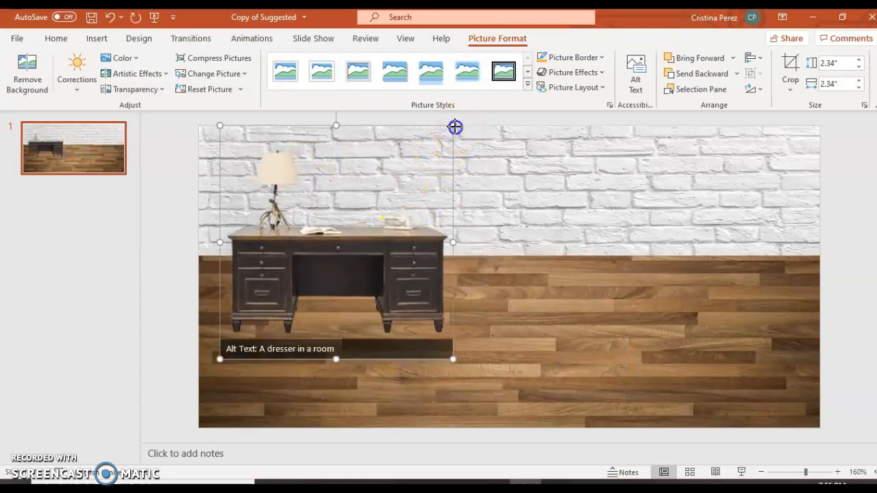
left_click_drag(455, 127, 386, 215)
left_click(298, 297)
left_click_drag(288, 300, 283, 264)
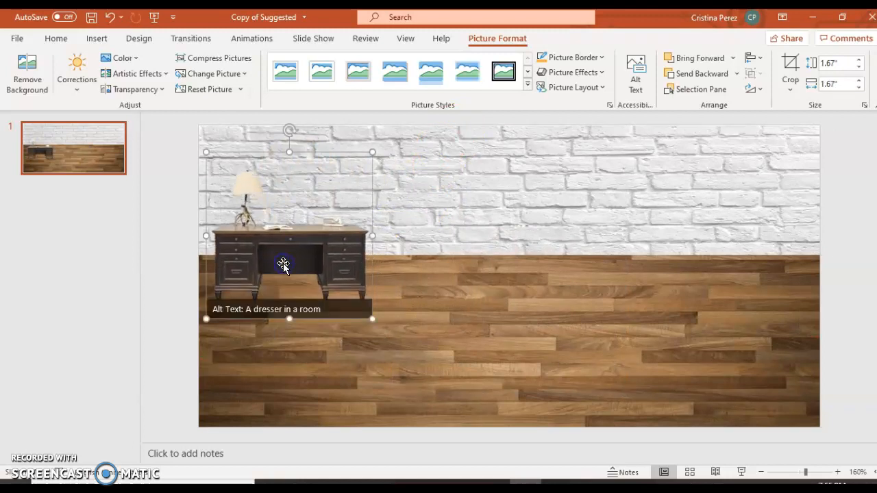
left_click(155, 272)
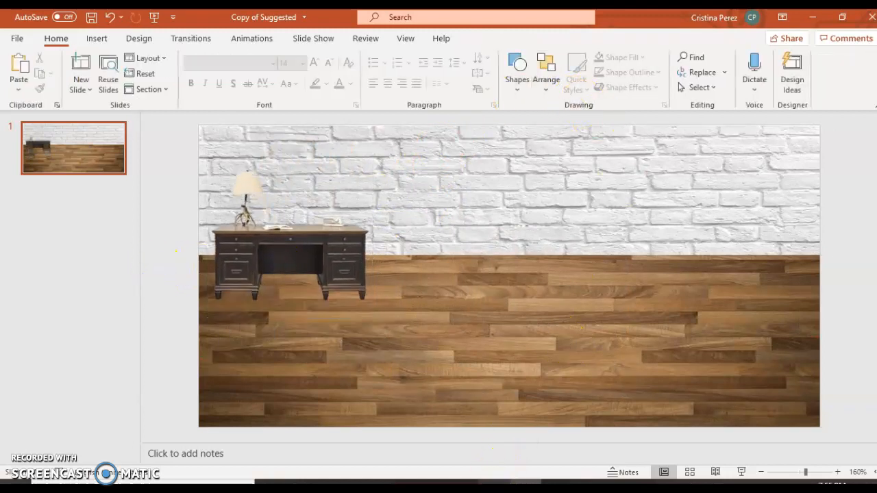
Switch to Chrome, close the desk image preview and copy the recent Bitmoji carrying books from the Bitmoji extension.
left_click(461, 487)
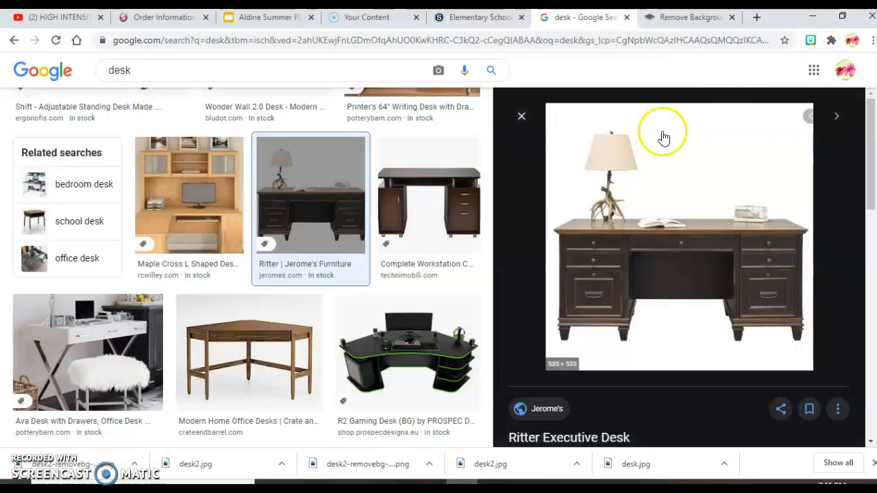
left_click(522, 117)
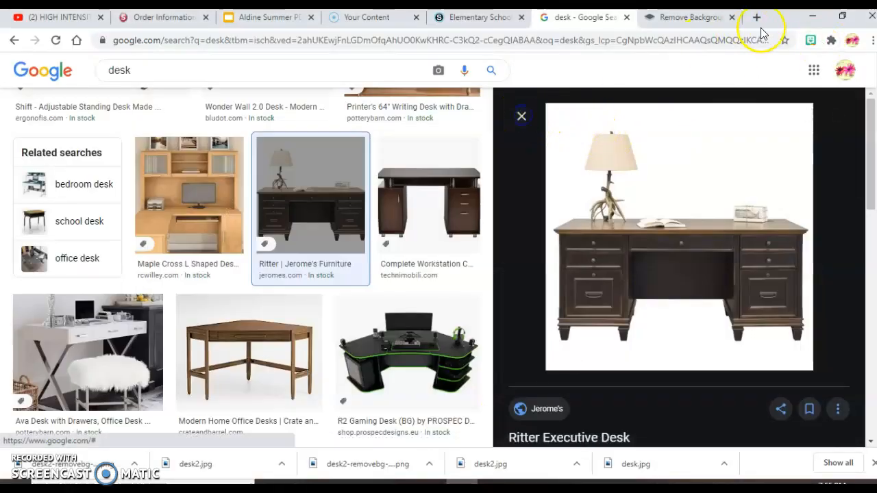
left_click(811, 42)
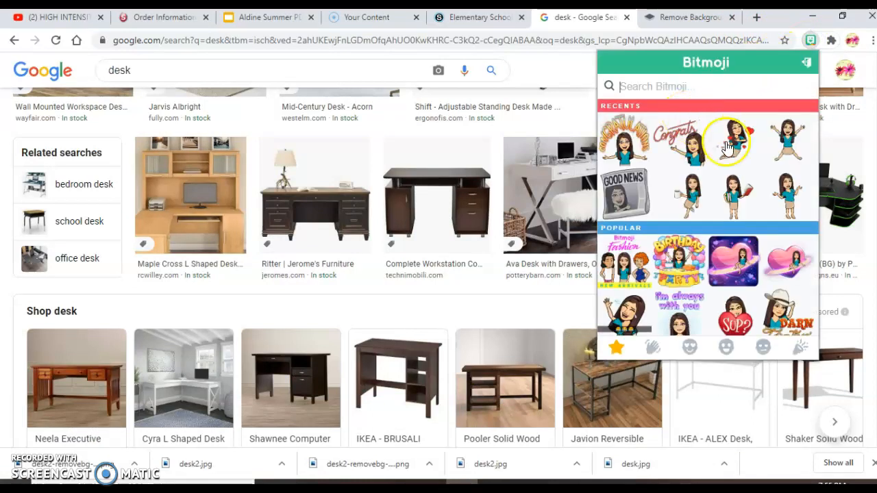
right_click(736, 194)
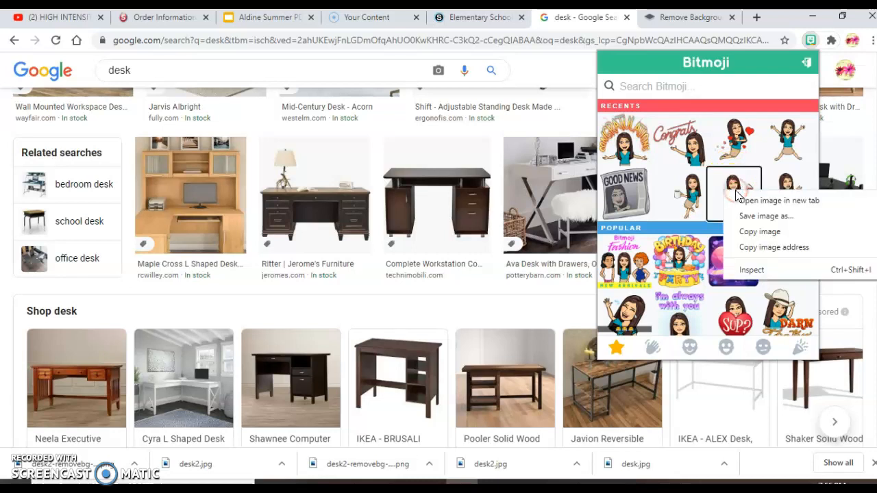
left_click(740, 235)
Switch to PowerPoint and paste the copied Bitmoji onto the slide as a picture.
left_click(525, 487)
right_click(505, 228)
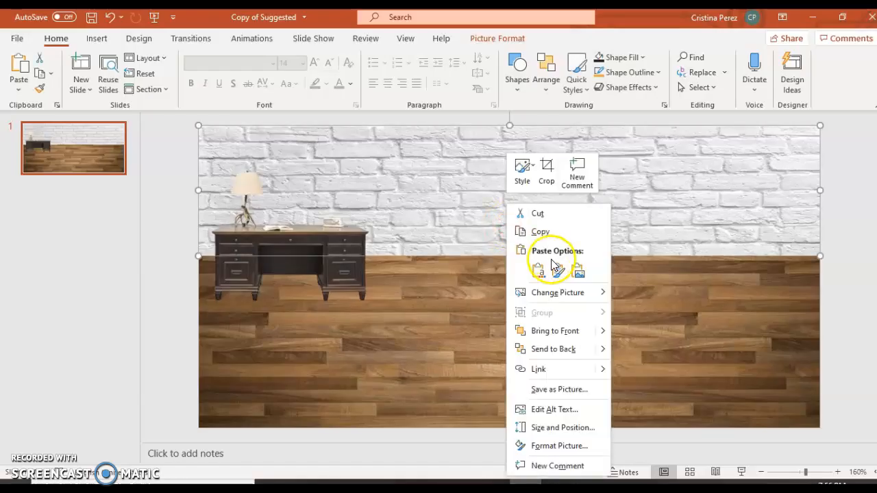
left_click(575, 271)
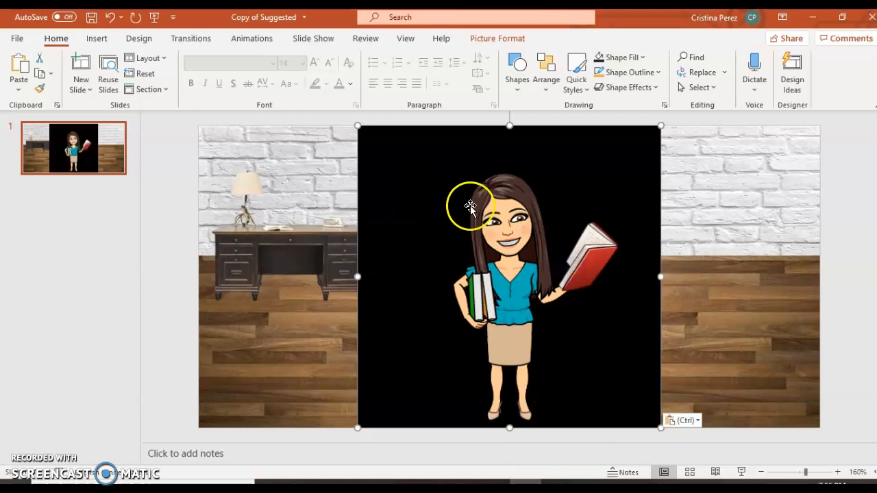
Try Set Transparent Color on the Bitmoji's black background, and undo the change.
double_click(441, 172)
left_click(402, 192)
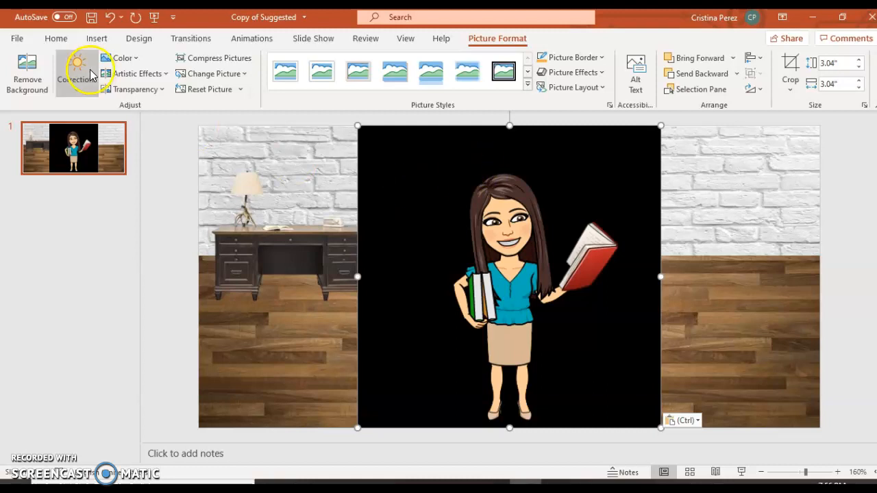
left_click(109, 60)
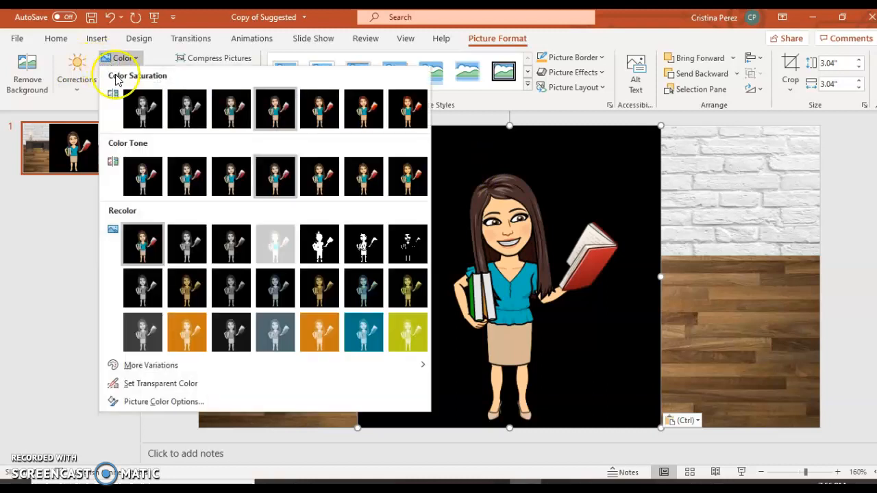
left_click(155, 390)
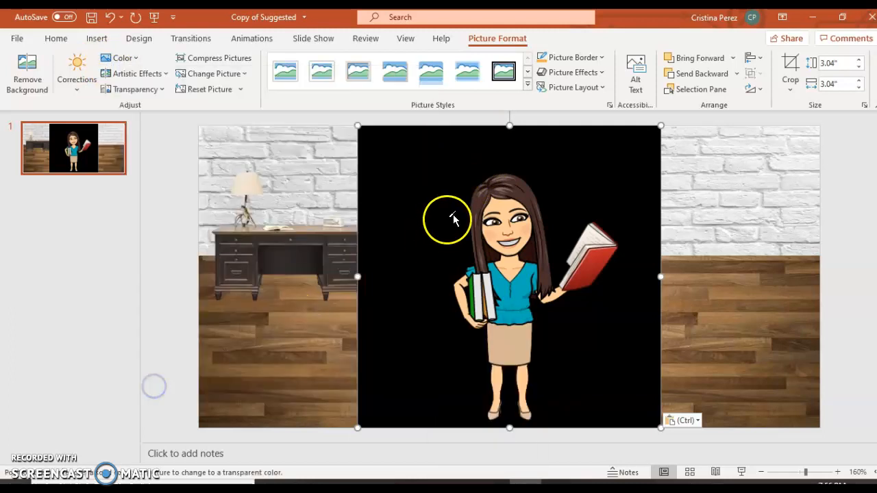
left_click(453, 218)
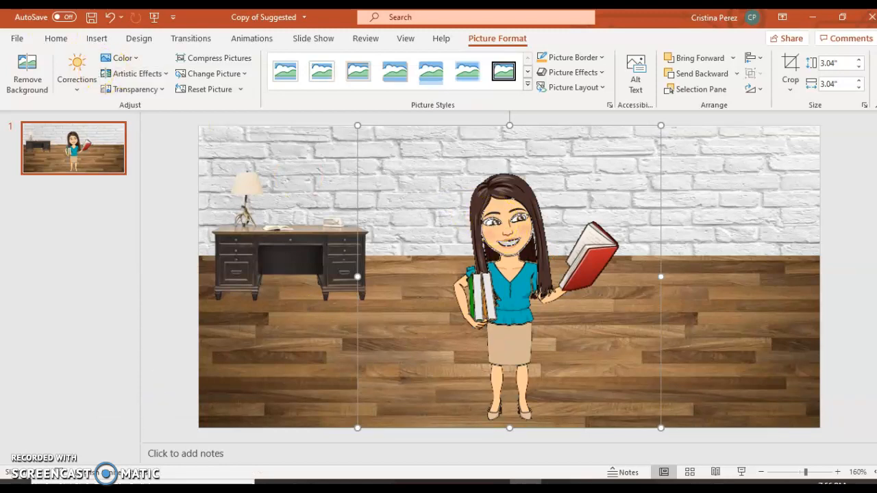
left_click(108, 19)
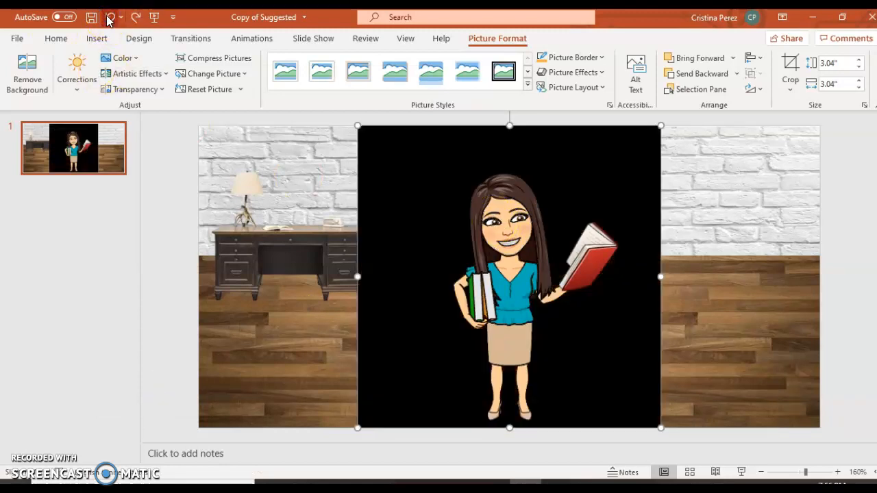
Start Remove Background on the Bitmoji picture and mark the eyes, legs and shoes as areas to keep.
left_click(16, 68)
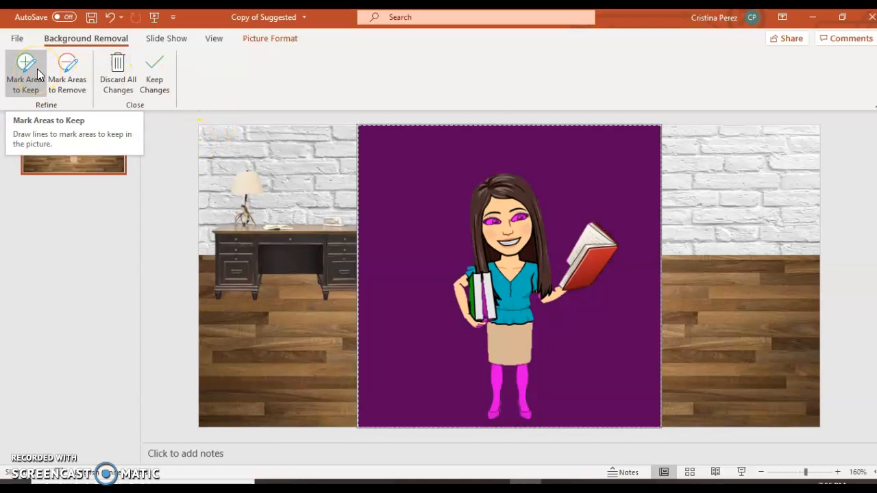
left_click(29, 72)
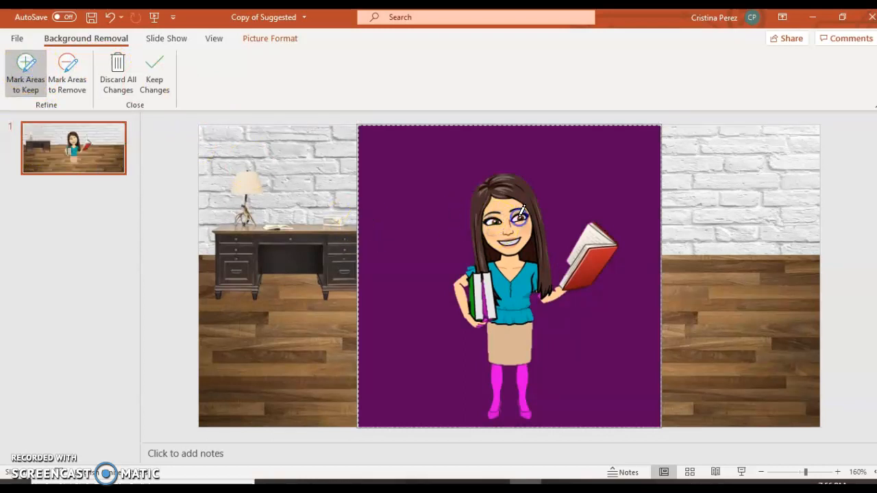
left_click(500, 366)
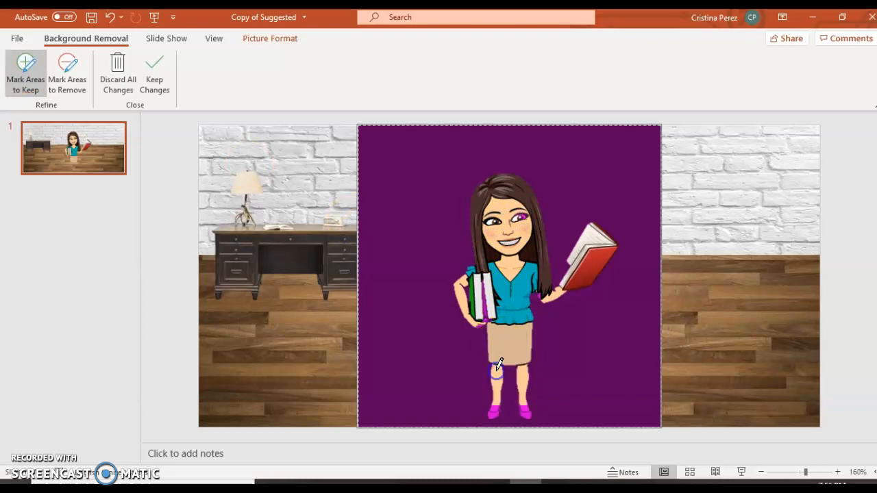
left_click_drag(529, 388, 529, 405)
left_click(493, 409)
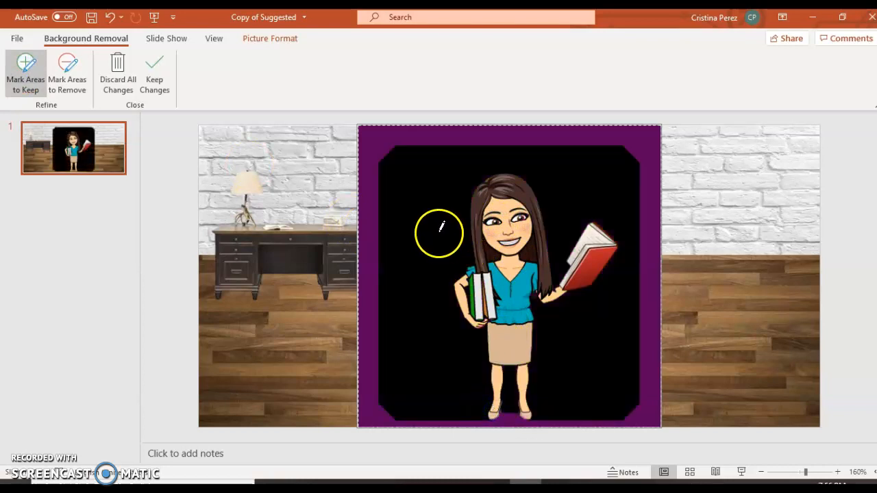
Mark the black area beside the Bitmoji as an area to remove.
left_click(67, 67)
left_click(398, 192)
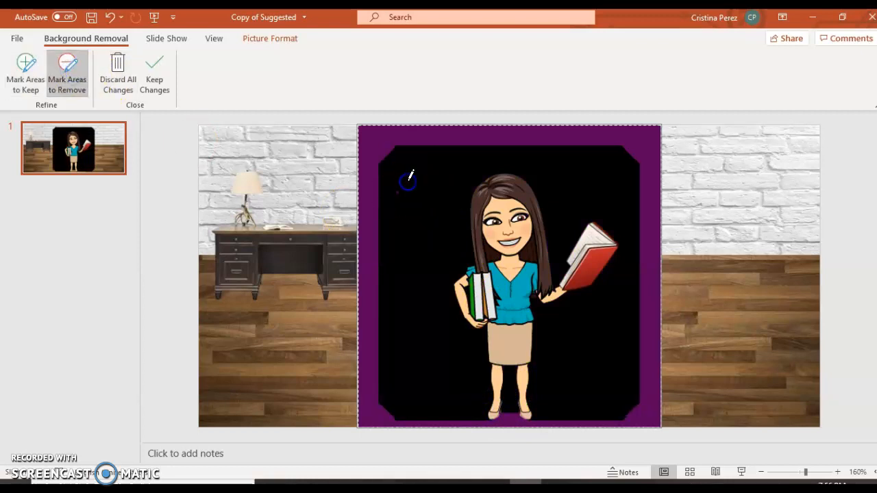
left_click_drag(419, 166, 410, 220)
left_click(408, 177)
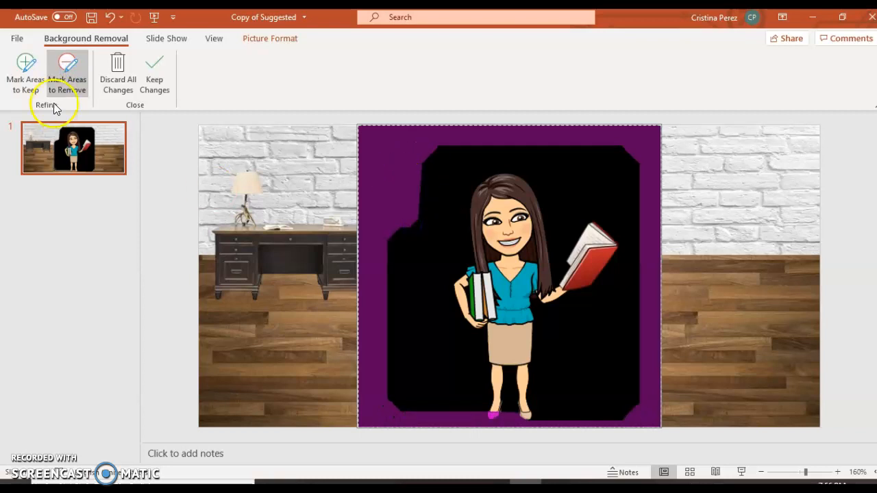
Mark both of the Bitmoji's shoes as areas to keep and apply the background removal.
left_click(31, 77)
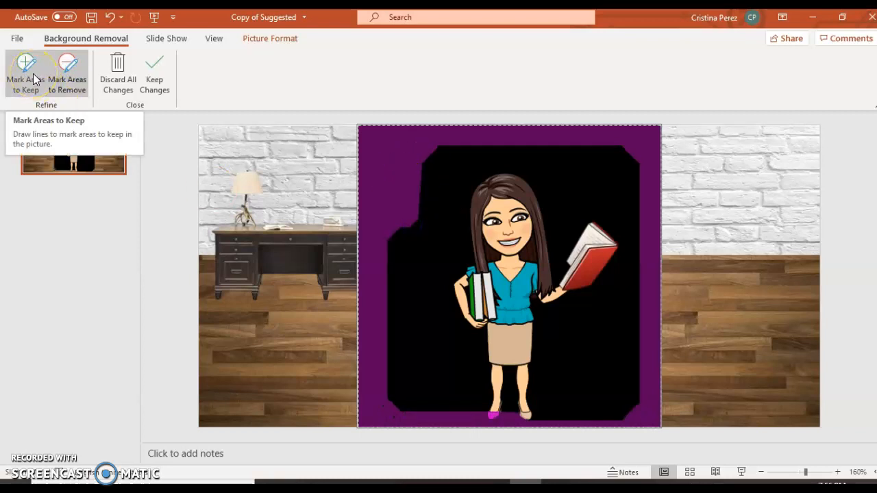
left_click(492, 414)
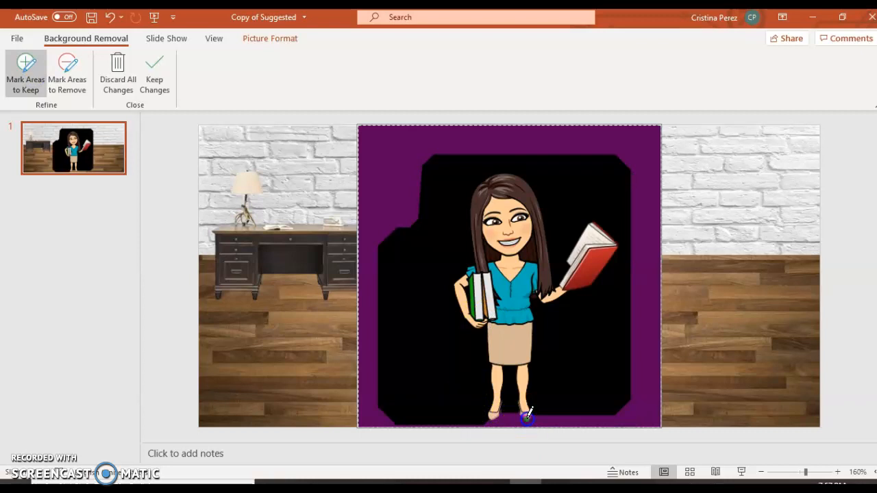
left_click(526, 414)
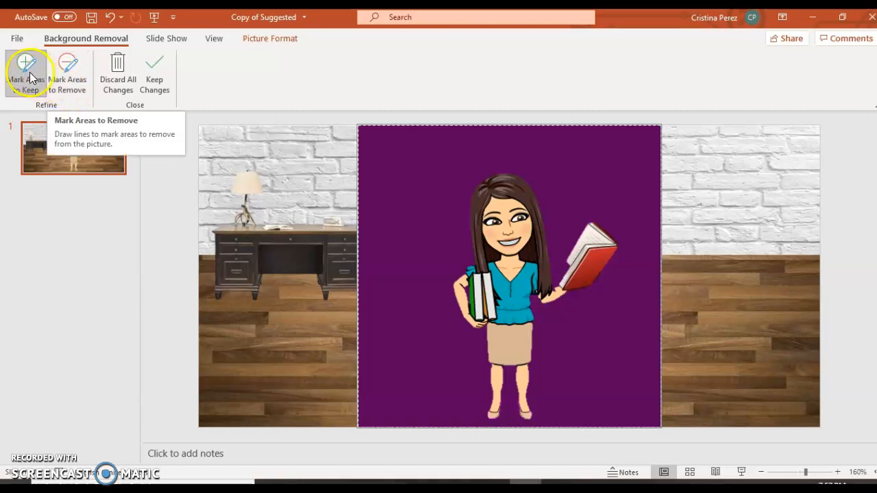
left_click(153, 77)
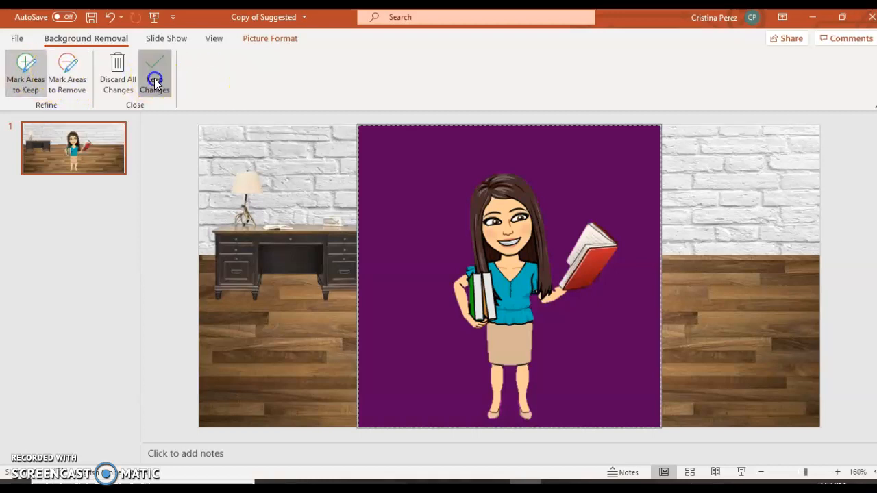
Shrink the Bitmoji picture to about 2.11" square and place it standing just right of the desk.
left_click_drag(504, 273, 416, 233)
left_click_drag(572, 381, 477, 290)
left_click_drag(361, 204, 377, 224)
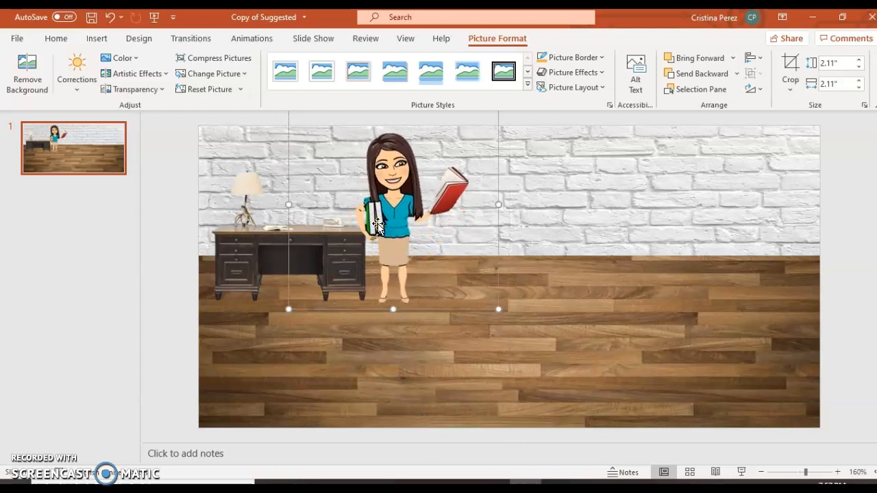
left_click(161, 362)
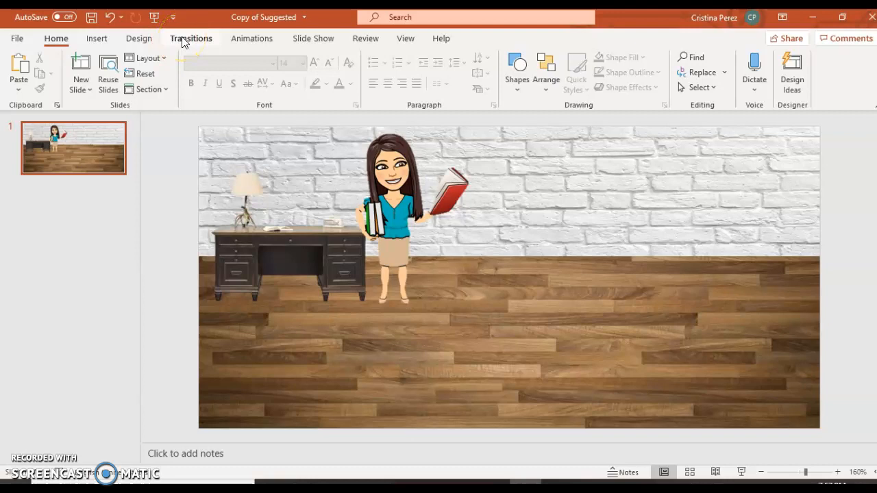
Browse the pictures available for insertion in the Downloads folder and close the dialog without inserting one.
left_click(97, 39)
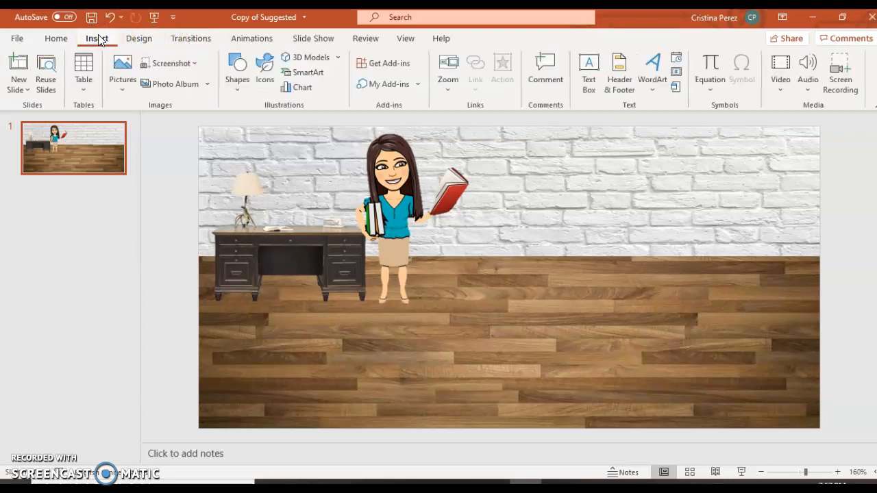
left_click(122, 74)
left_click(141, 130)
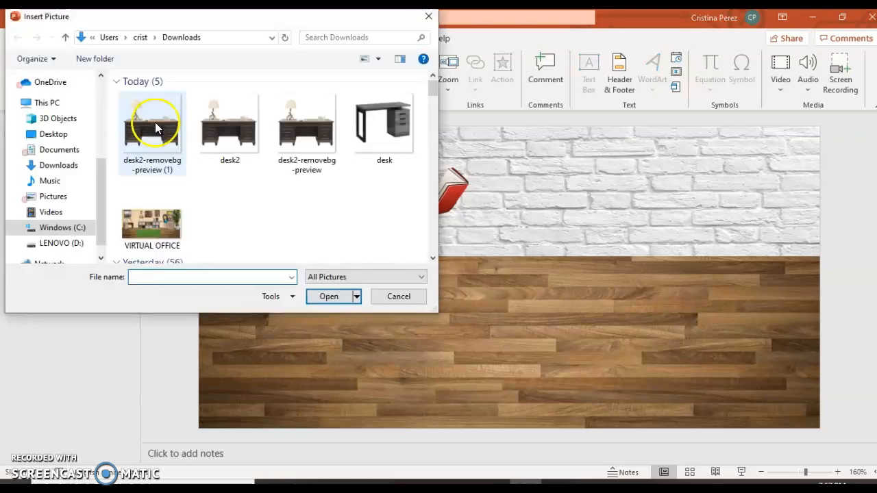
left_click_drag(432, 91, 431, 118)
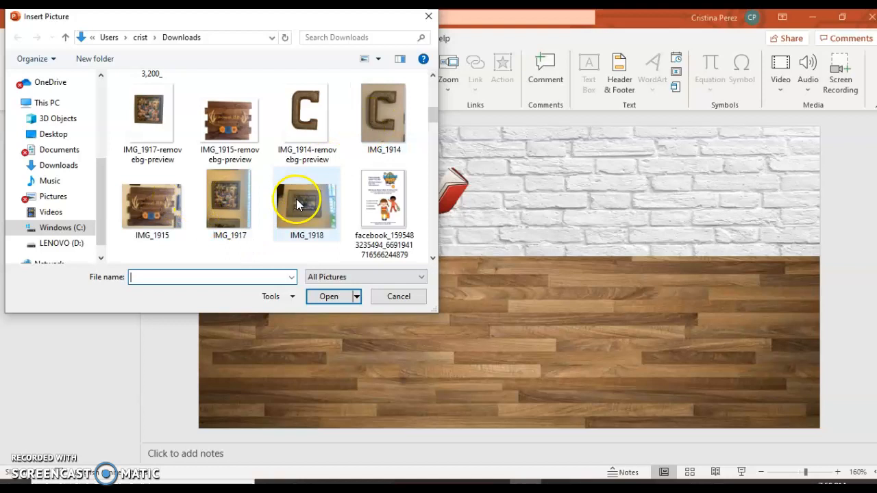
mouse_move(430, 120)
left_mouse_down()
mouse_move(431, 106)
mouse_move(431, 115)
left_mouse_up()
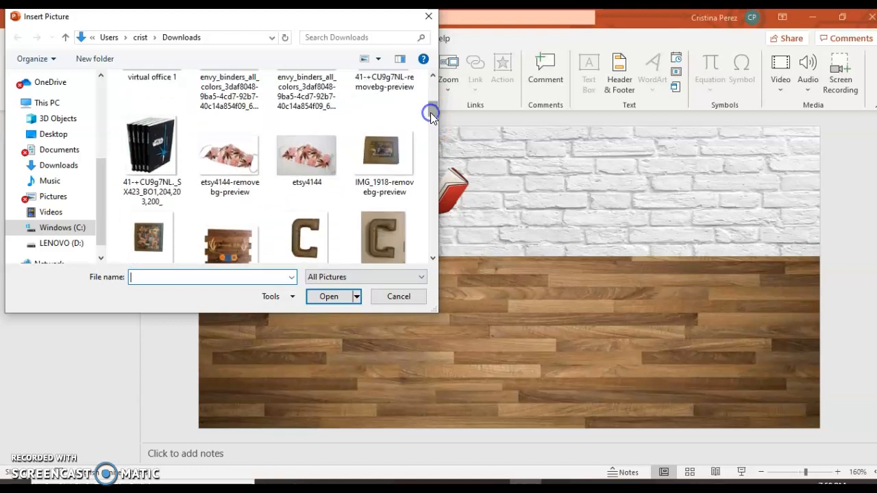
left_click(397, 298)
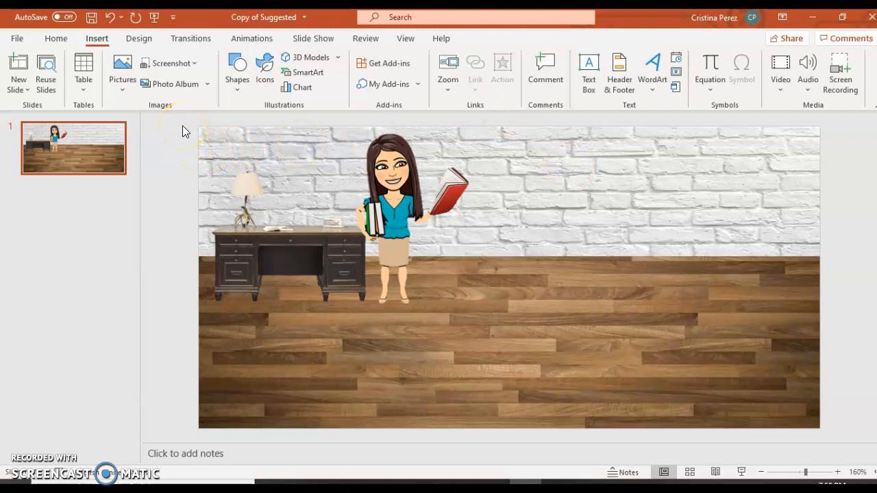
Select every object on the slide and save them together as a PNG picture named virtual classroom in the Downloads folder.
left_click_drag(182, 127, 834, 446)
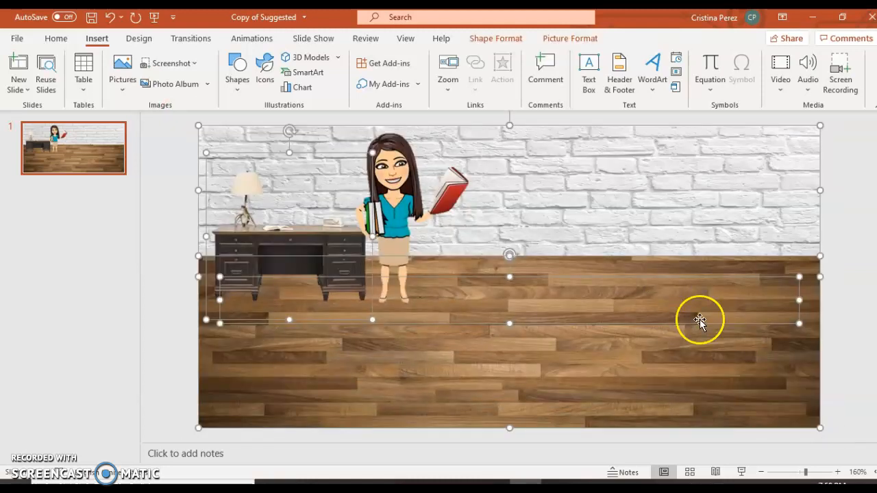
right_click(564, 212)
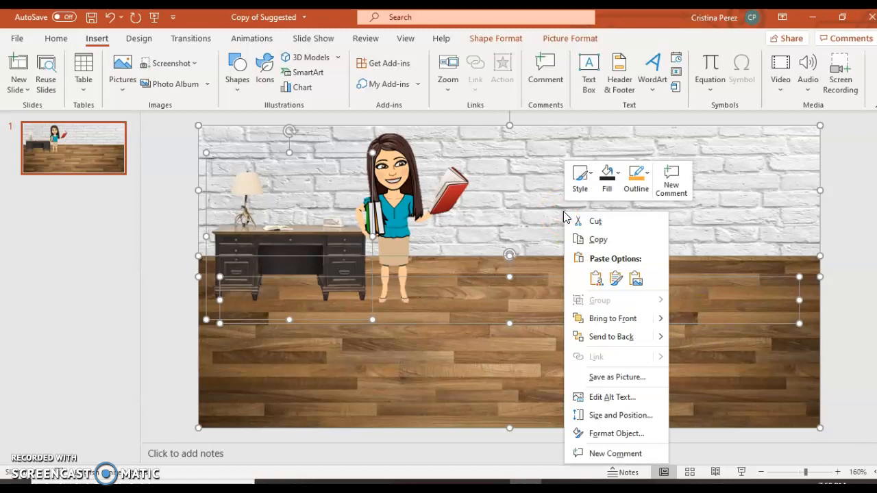
left_click(620, 379)
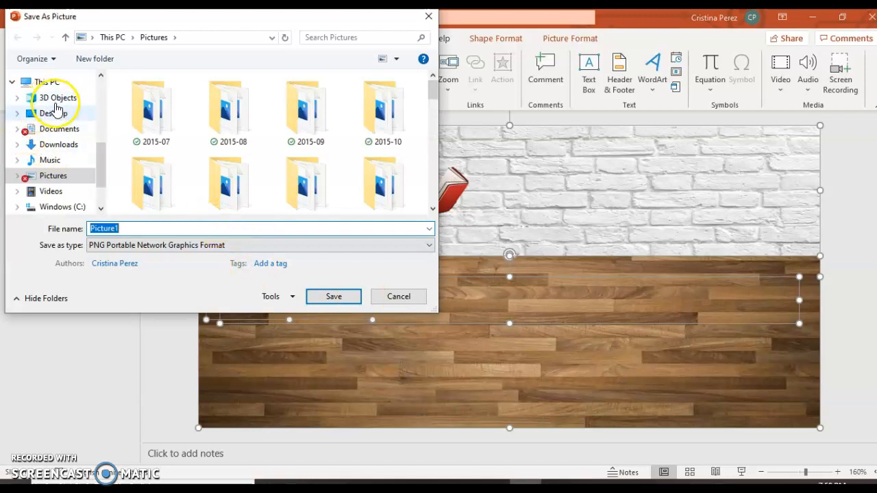
left_click(59, 145)
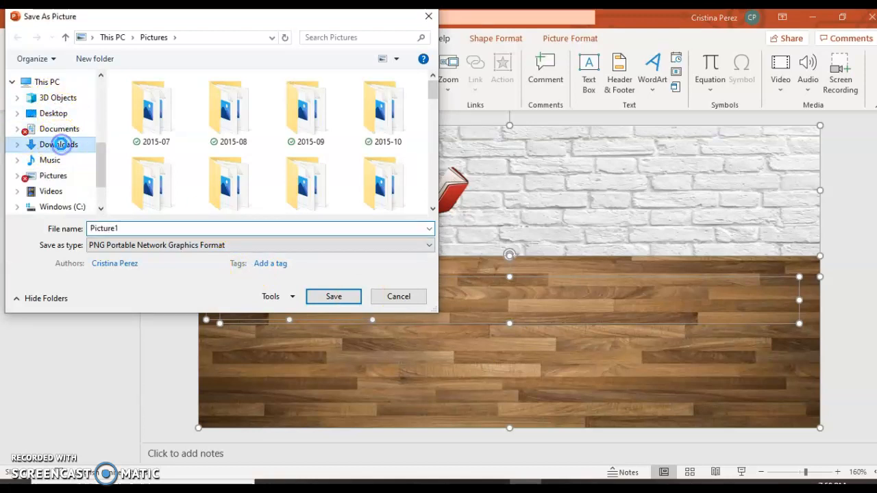
double_click(129, 228)
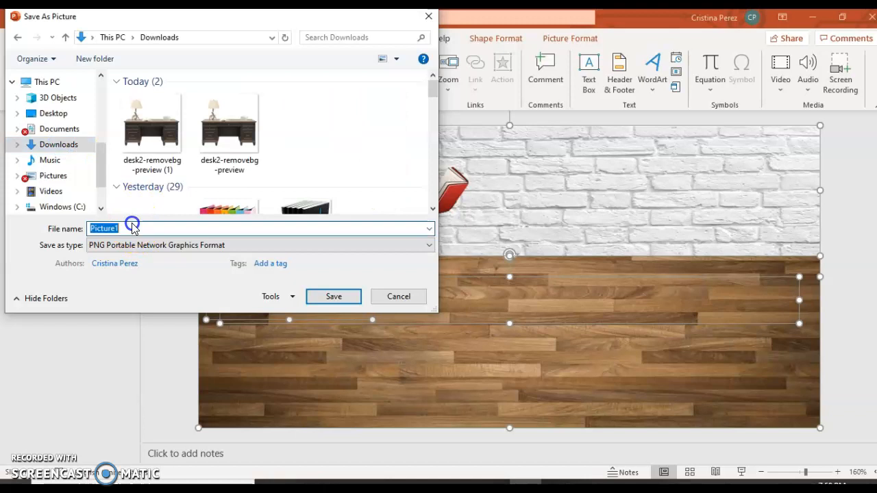
type("vir")
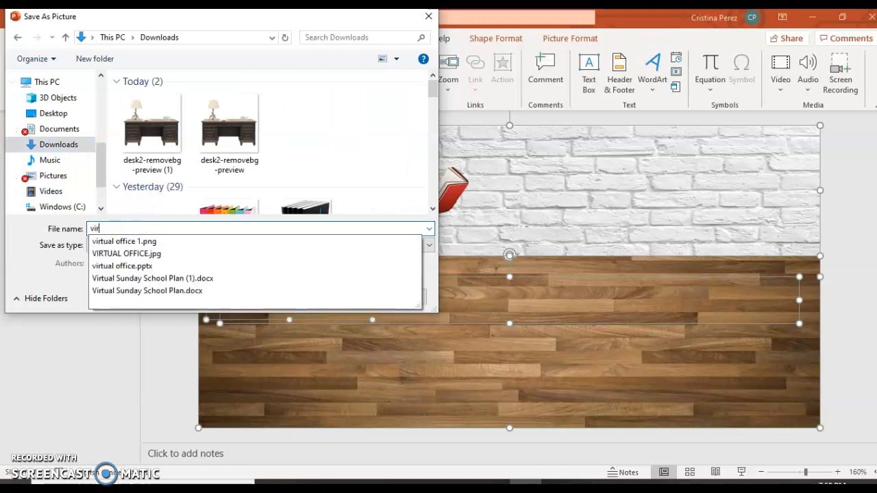
type("tual classroom")
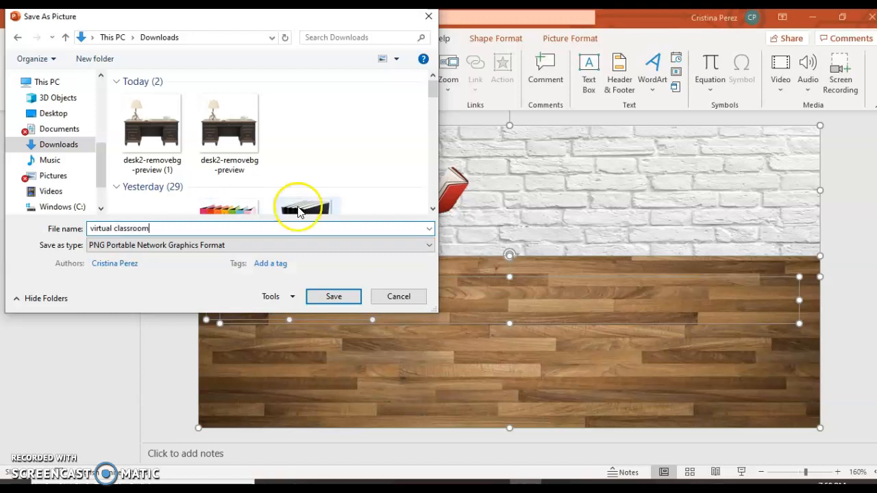
left_click(334, 296)
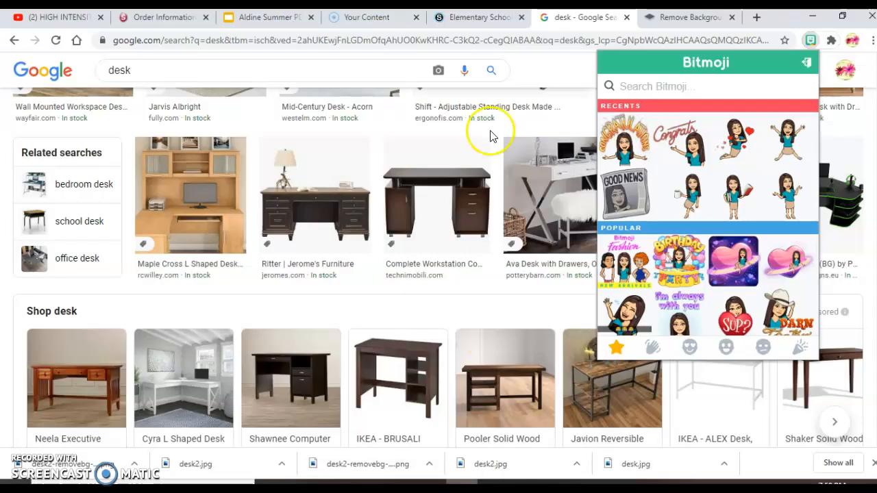
Switch to Schoology in the browser, dismiss the course graphic instructions and open the office course.
left_click(460, 24)
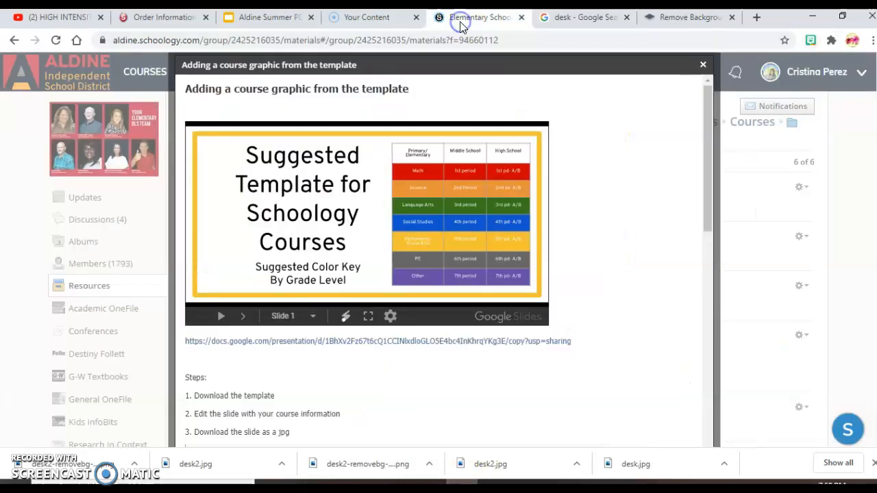
left_click(703, 65)
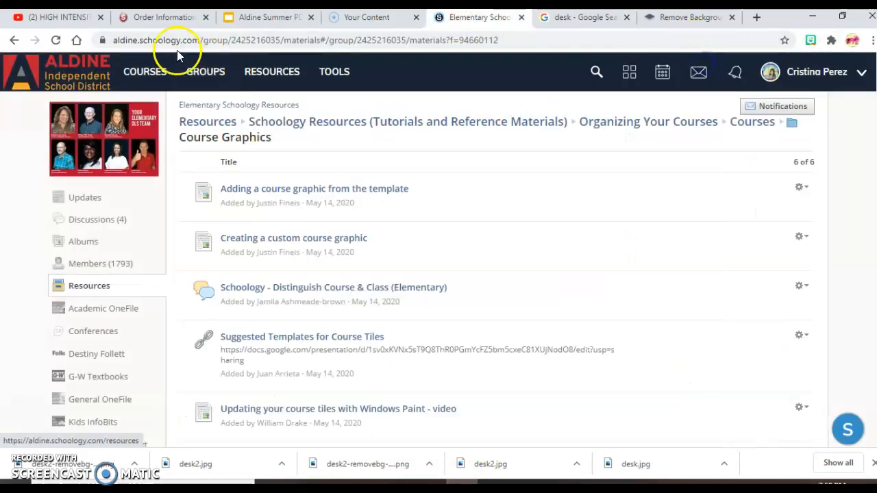
left_click(141, 72)
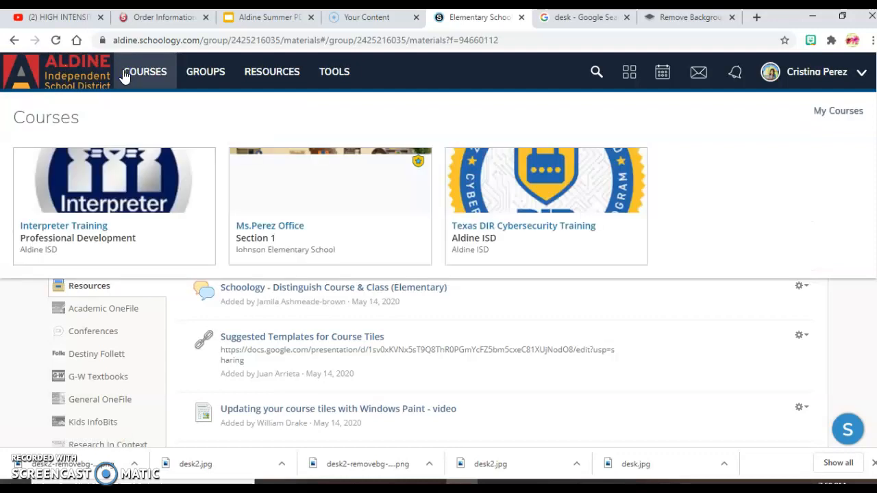
left_click(409, 213)
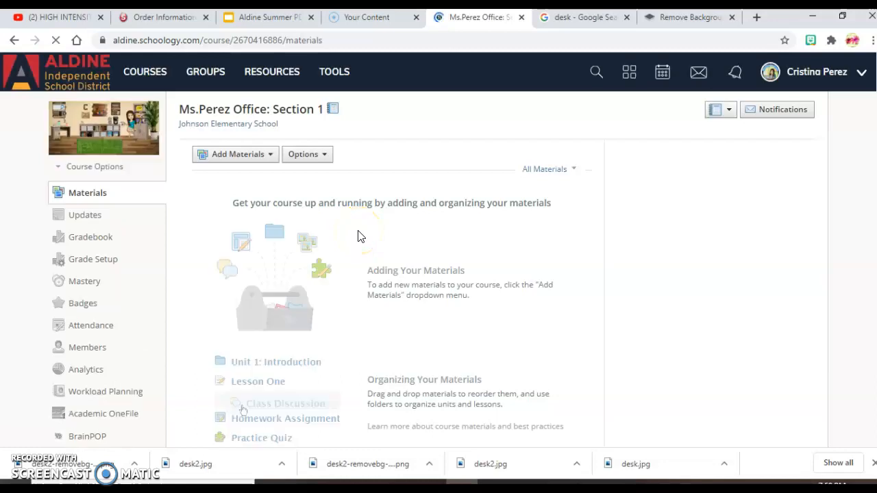
Edit the course's profile picture and attach the virtual classroom picture from the Downloads folder.
mouse_move(127, 137)
left_click(124, 116)
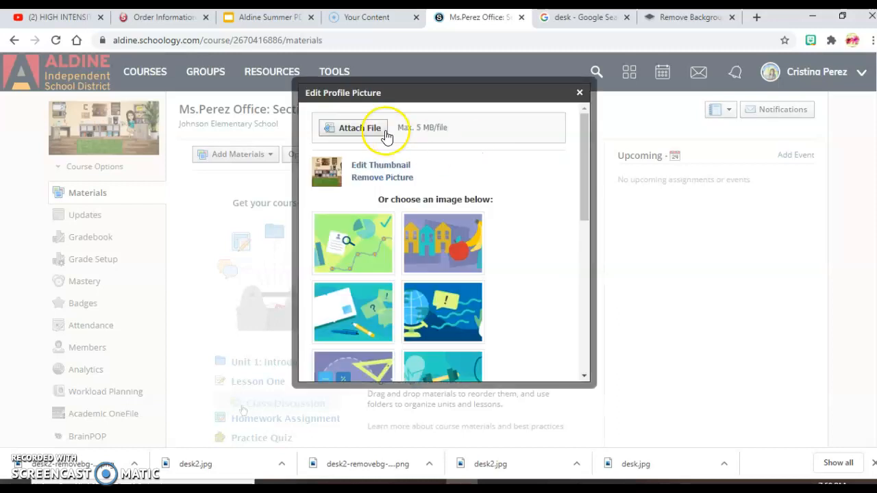
left_click(374, 130)
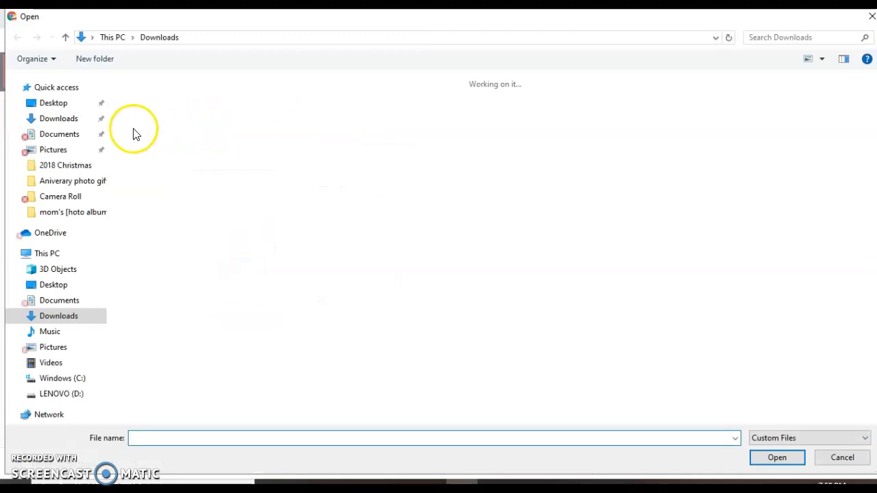
left_click(72, 118)
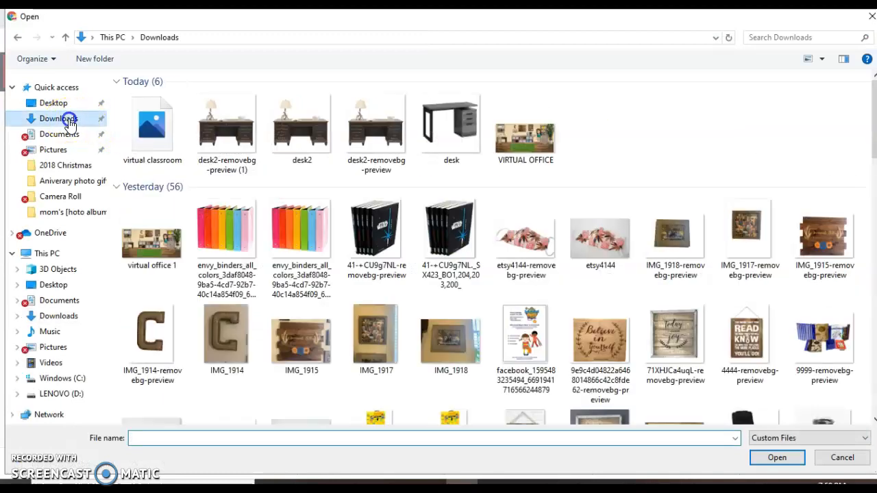
left_click(161, 127)
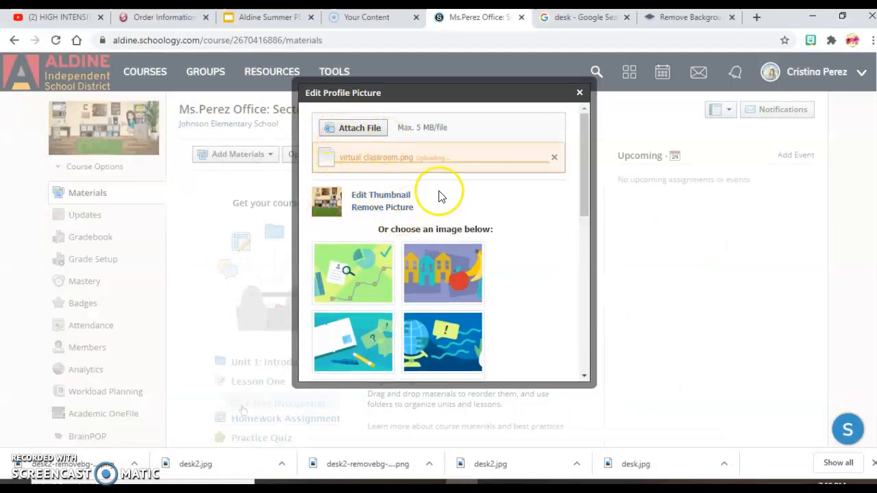
Try attaching VIRTUAL OFFICE.jpg as the course picture, and discard the attachment without changing the picture.
left_click(371, 129)
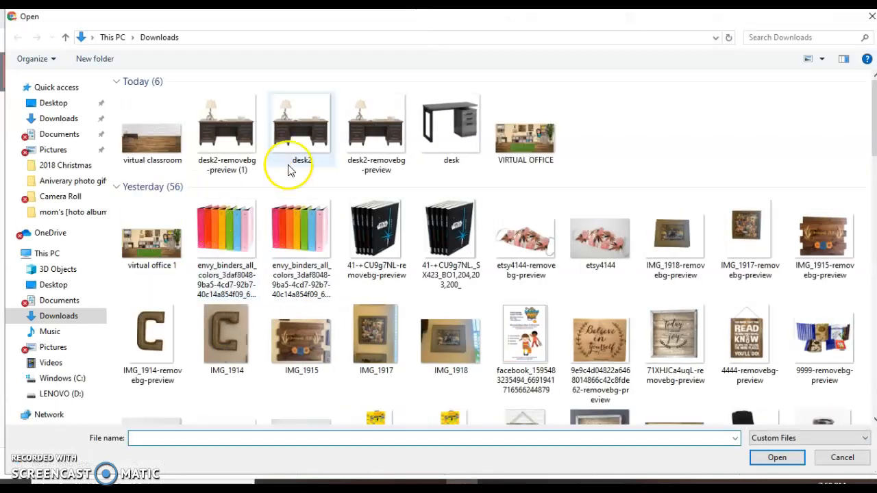
double_click(497, 114)
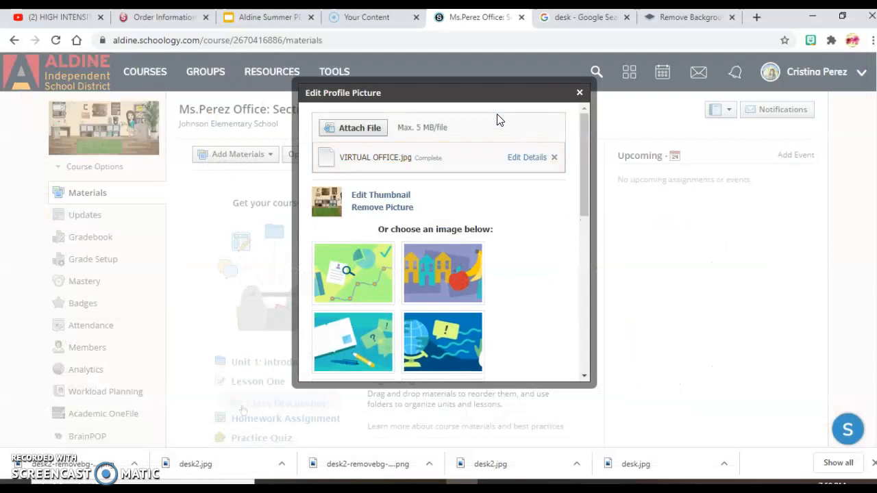
left_click(554, 160)
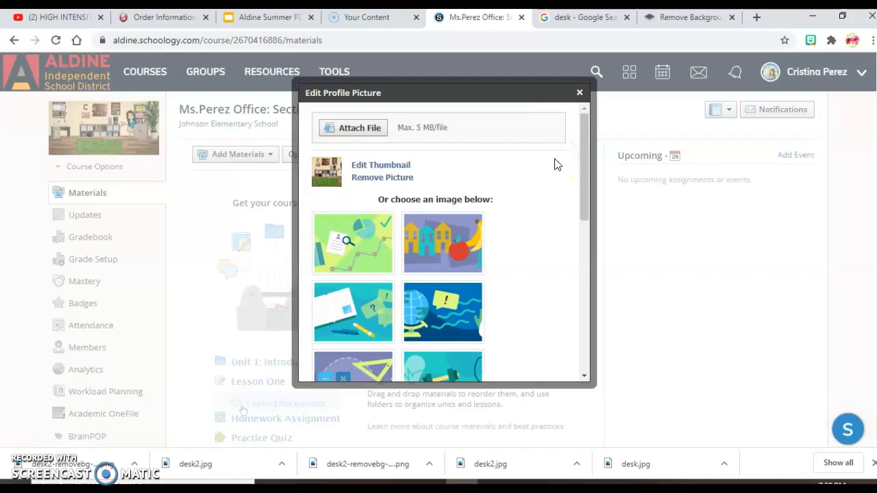
left_click(580, 92)
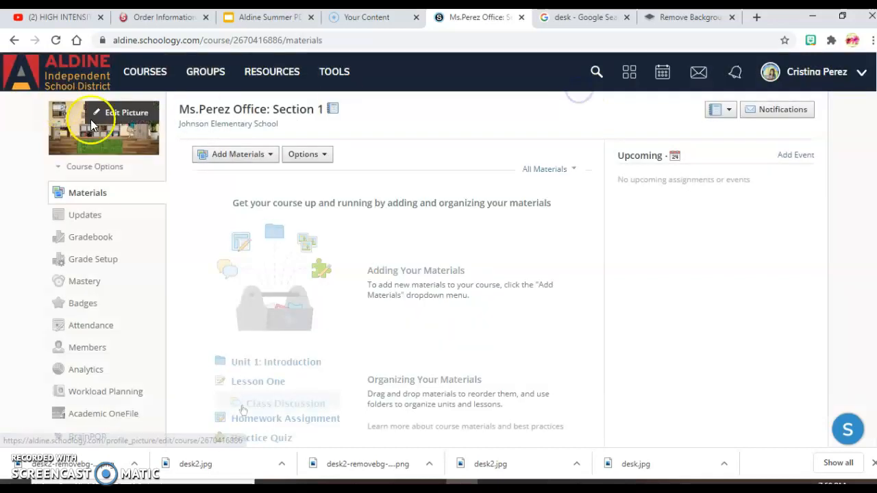